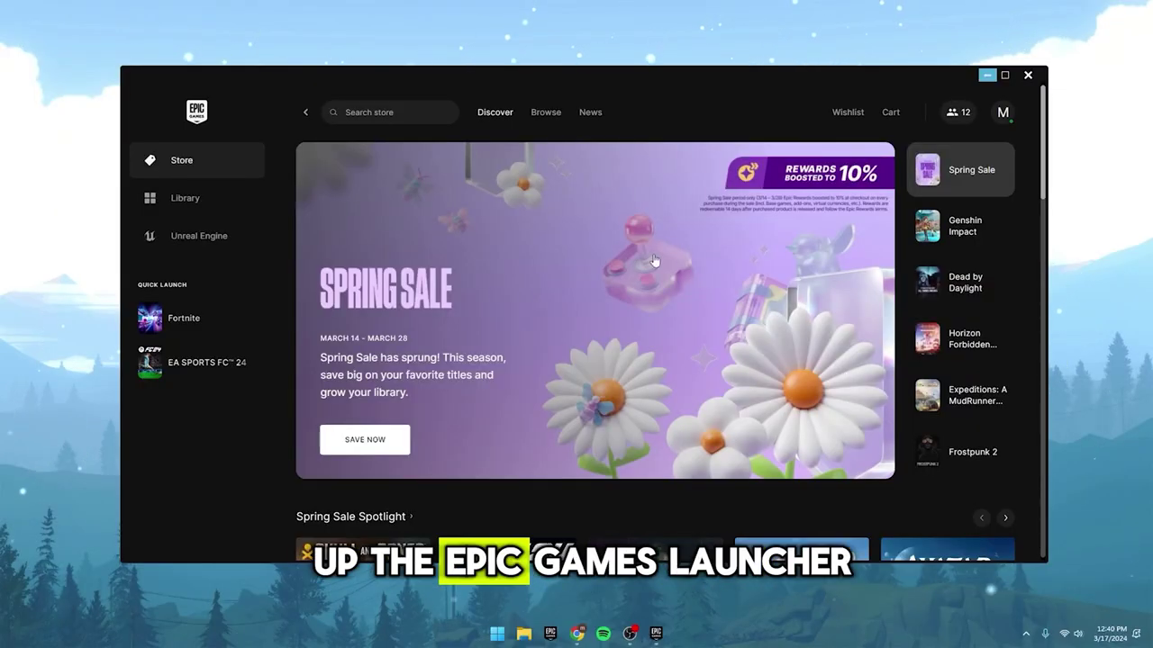
Step: Turn off the free game and the news and special offer desktop notifications in the launcher's settings
left_click(1002, 114)
left_click(818, 335)
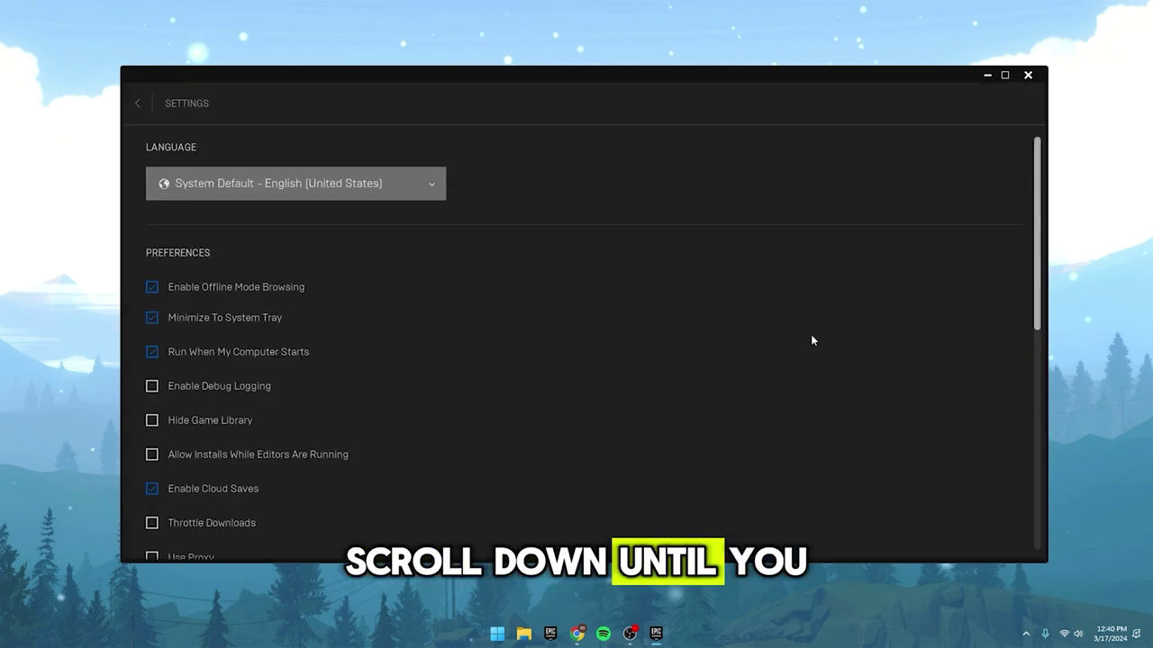
scroll(353, 328, "down", 5)
scroll(306, 355, "down", 1)
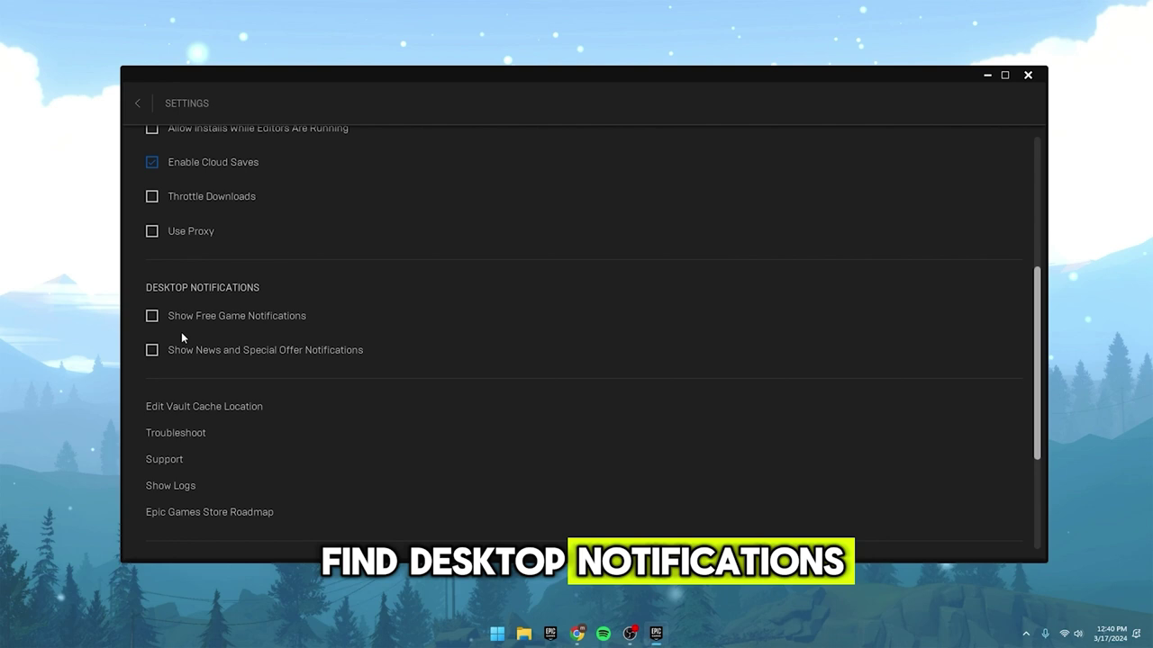
left_click(171, 339)
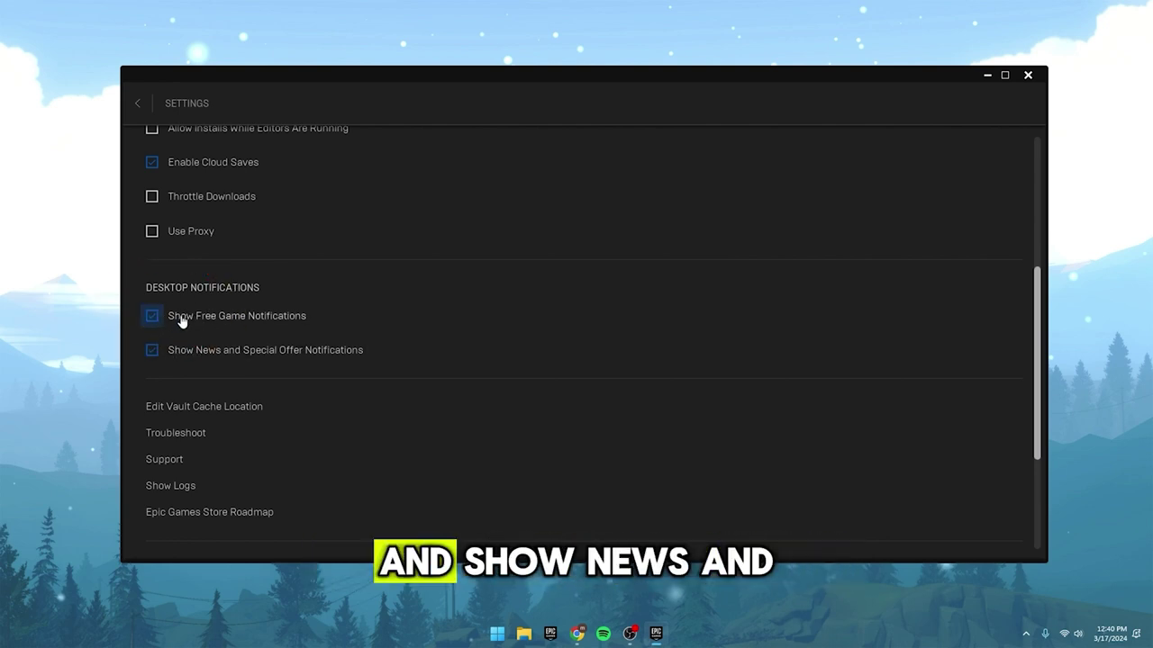
left_click(174, 348)
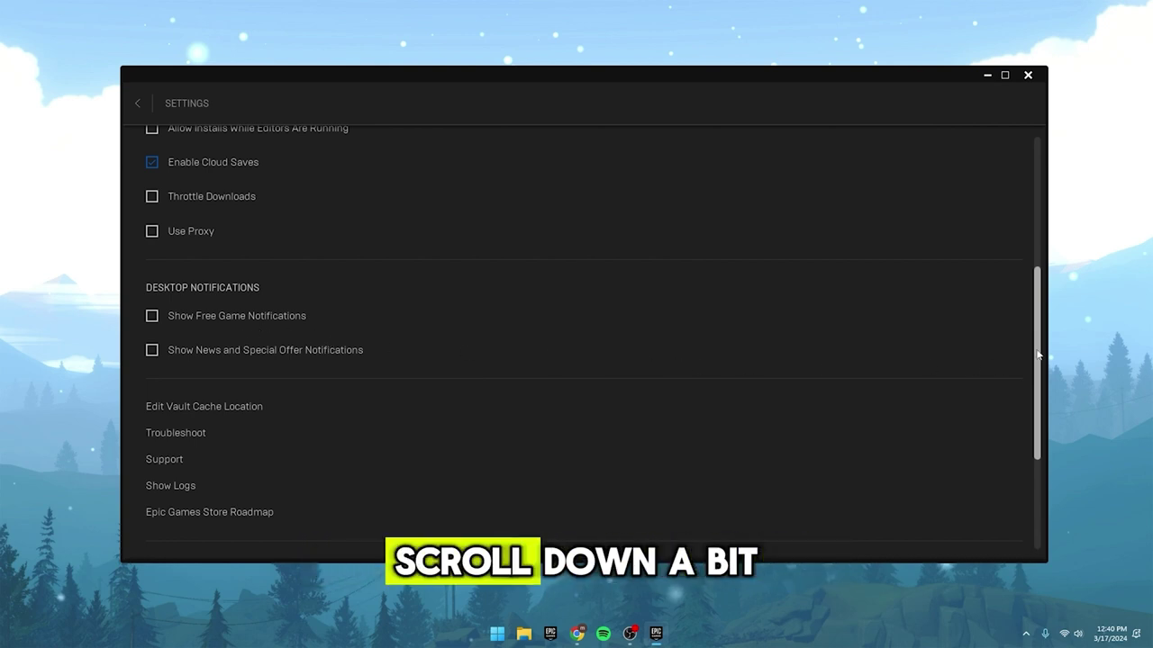
Step: Enable additional command line arguments for Fortnite and enter "-LANPLAY -NOSPLASH -USEALLAVAILABLECORES"
scroll(900, 414, "down", 3)
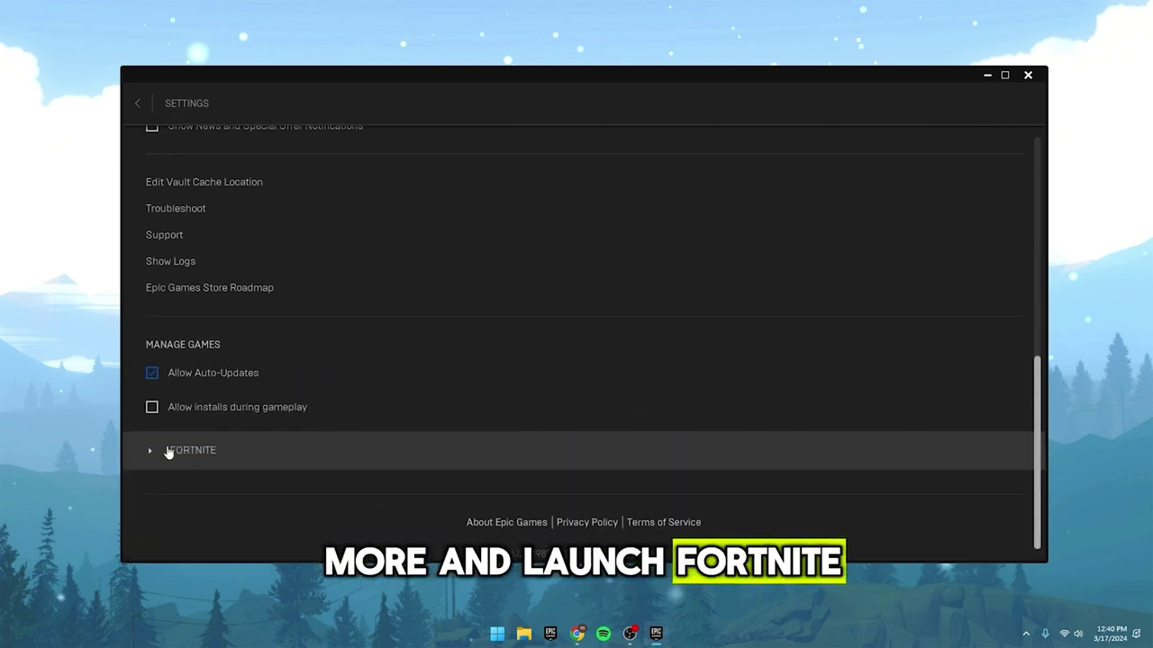
left_click(167, 453)
scroll(180, 461, "down", 1)
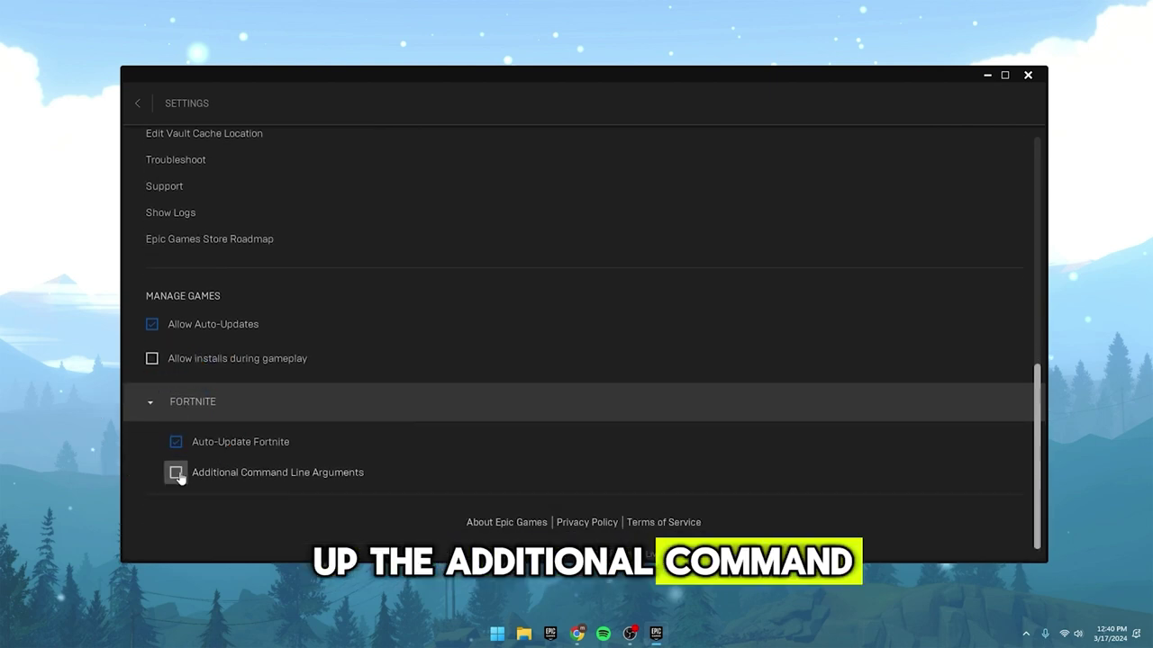
left_click(176, 474)
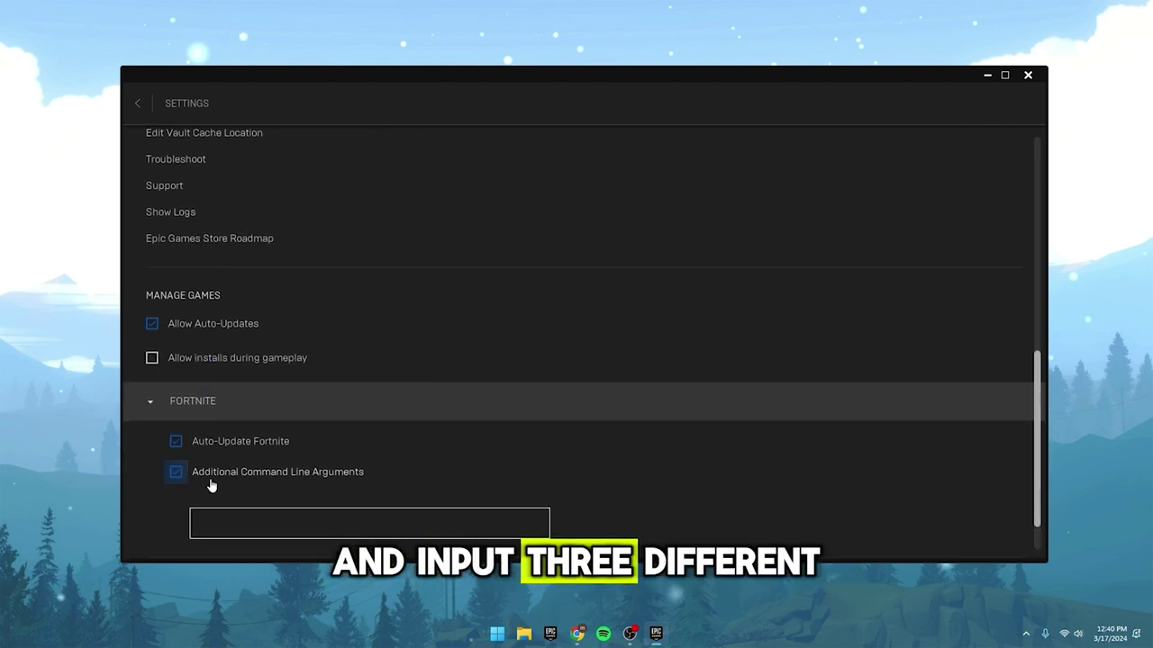
right_click(219, 523)
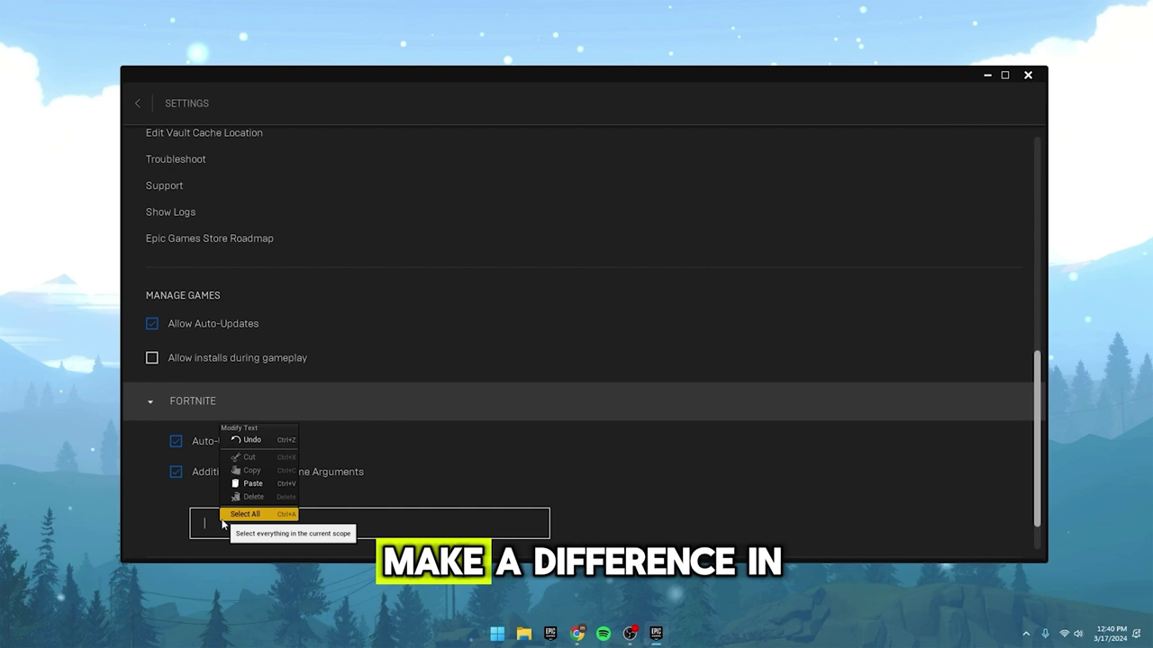
left_click(249, 483)
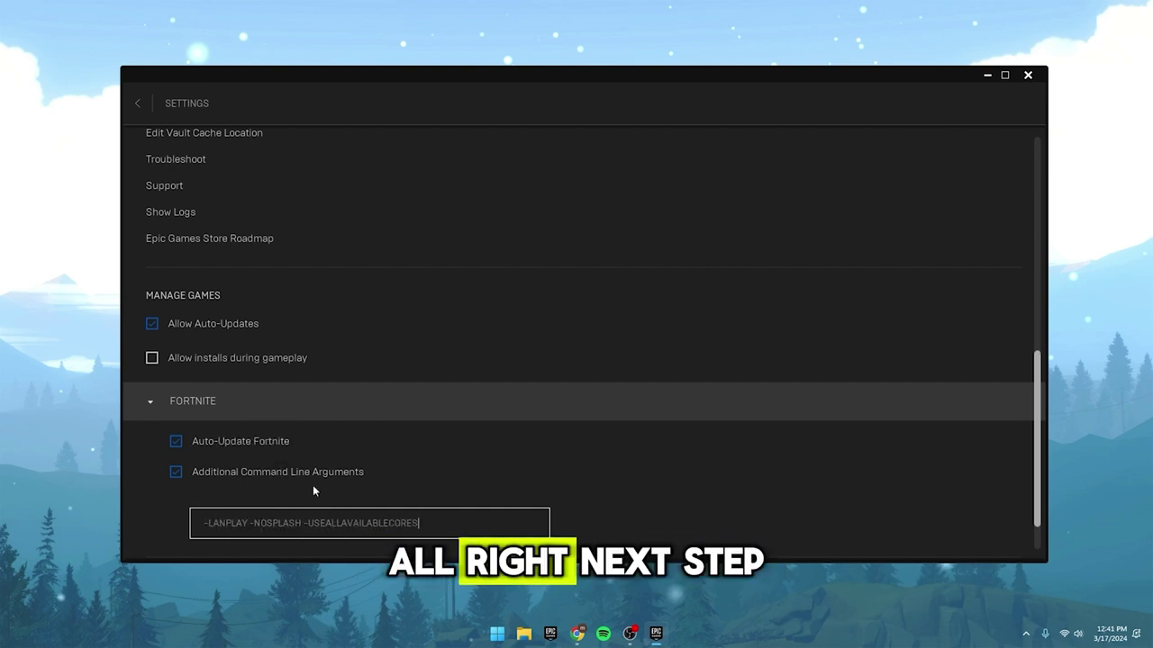
Step: Open Fortnite's installation options from the game library and deselect DirectX 12 Shaders
left_click(138, 105)
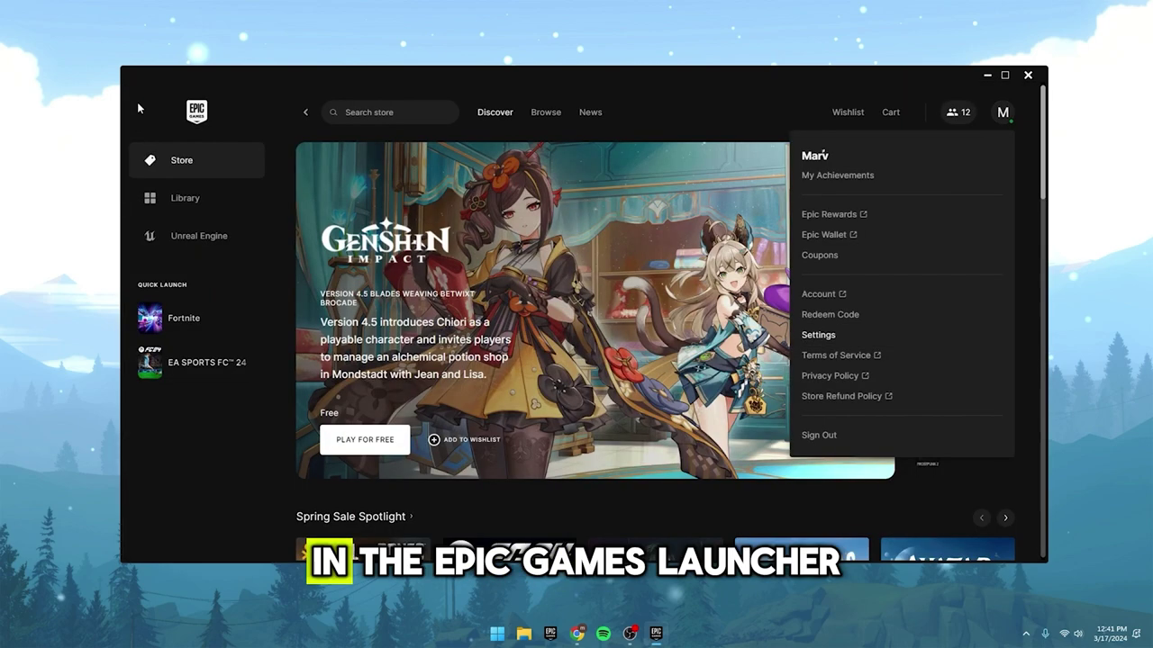
left_click(225, 203)
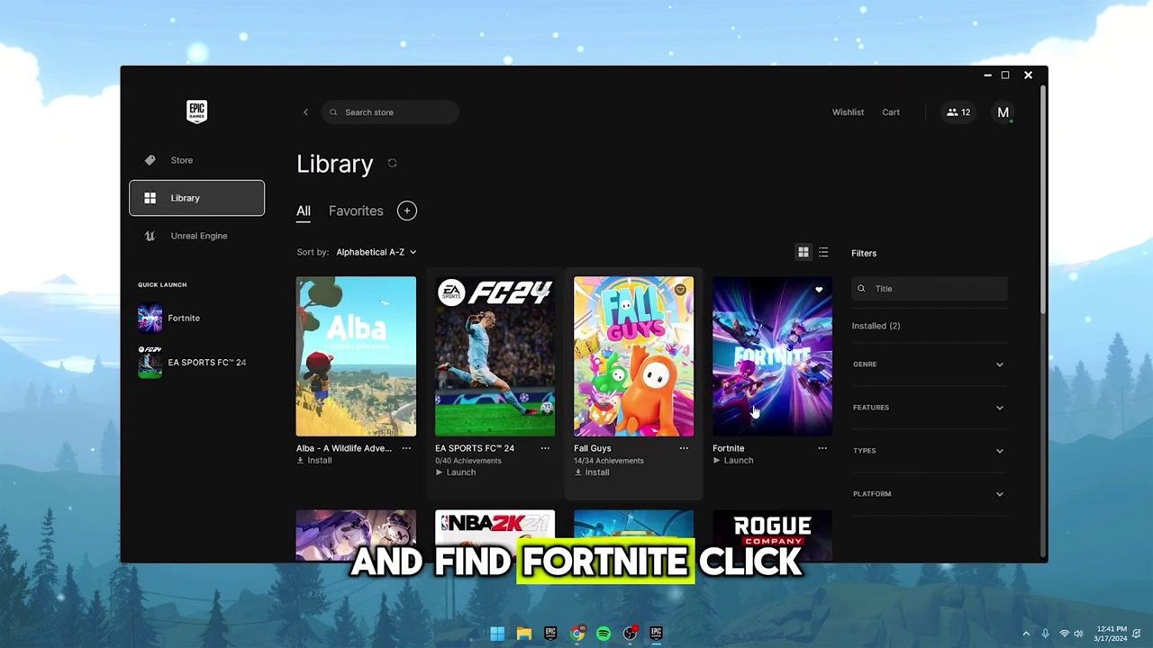
left_click(823, 449)
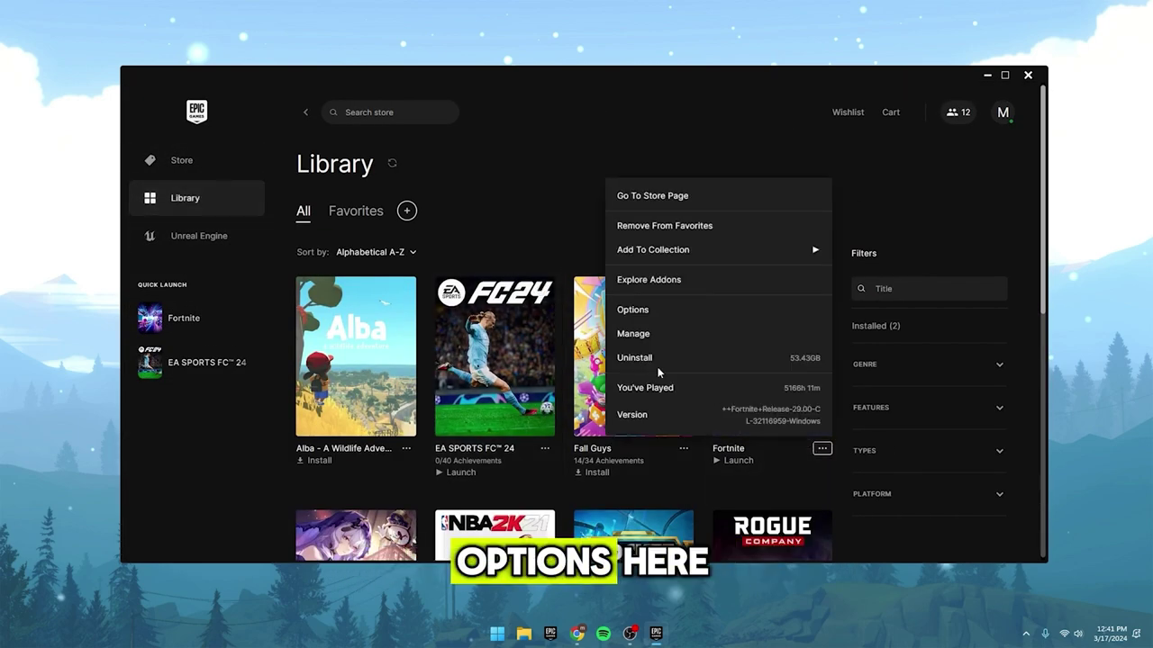
left_click(649, 312)
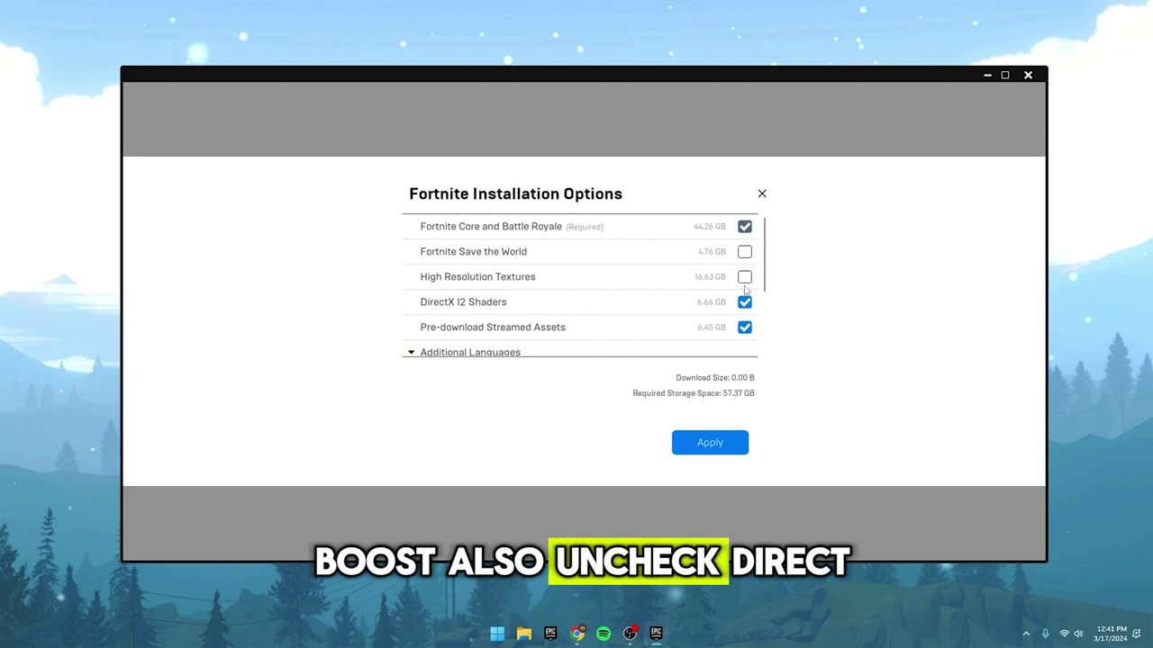
left_click(745, 303)
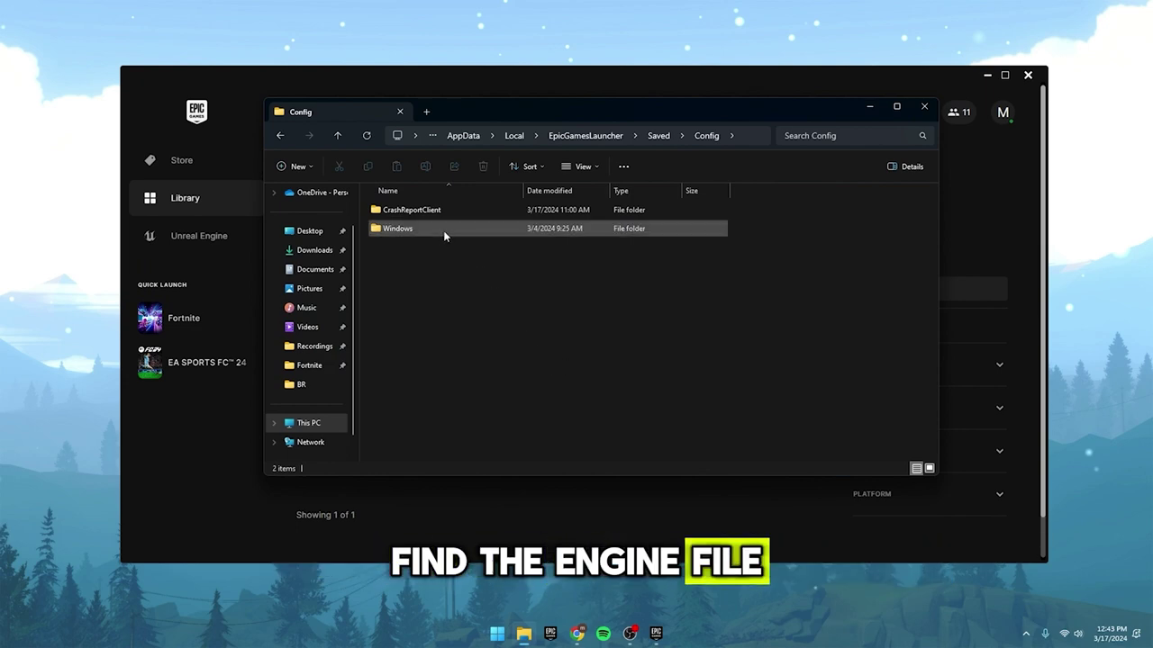
Step: Open the Engine configuration file in the Windows subfolder of the launcher's Config folder
double_click(442, 230)
double_click(410, 266)
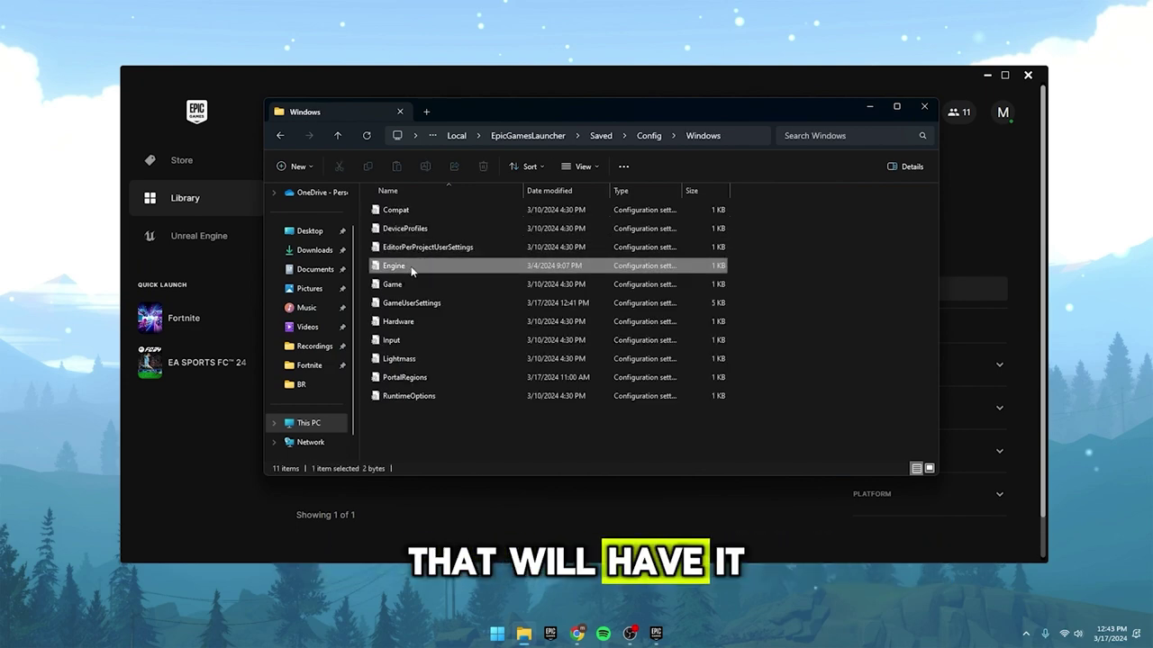
key("Down")
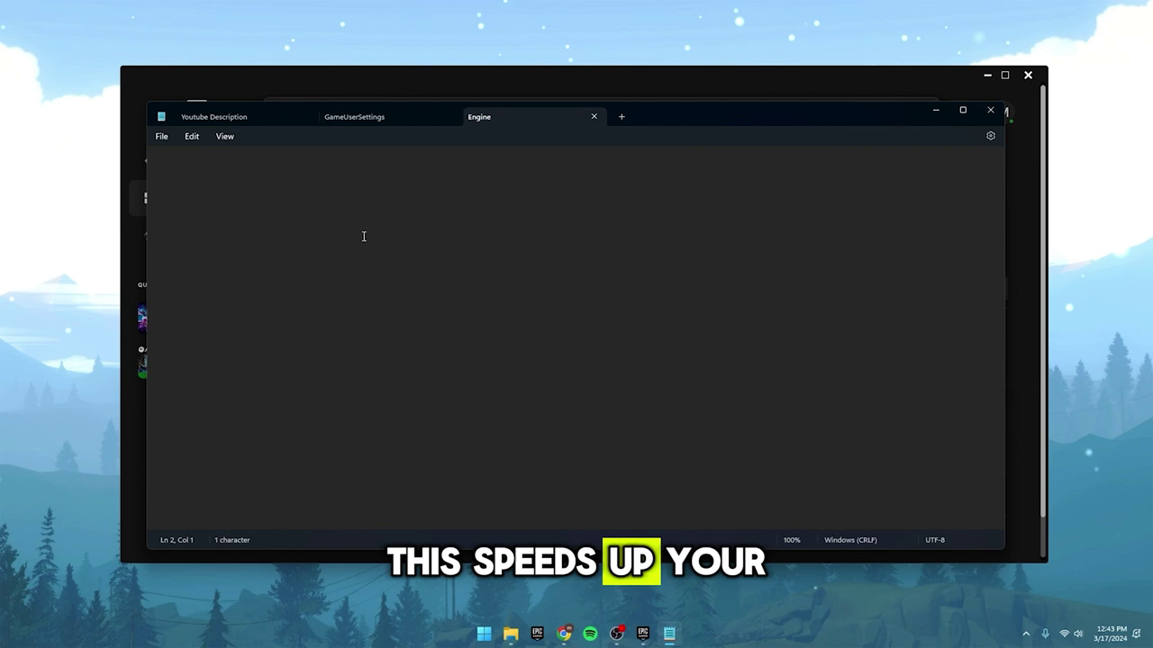
Step: Add the four [HTTP] timeouts at 10 and [Portal.BuildPatch] with ChunkDownloads=3, ChunkRetries=20 and RetryTime=0.5, and save the file
type("[HTTP] HttpTimeout=10 HttpConnectionTimeout=10 HttpReceiveTimeout=10 HttpSendTimeout=10  [Portal.BuildPatch] ChunkDownloads=3 ChunkRetries=20 RetryTime=0.5")
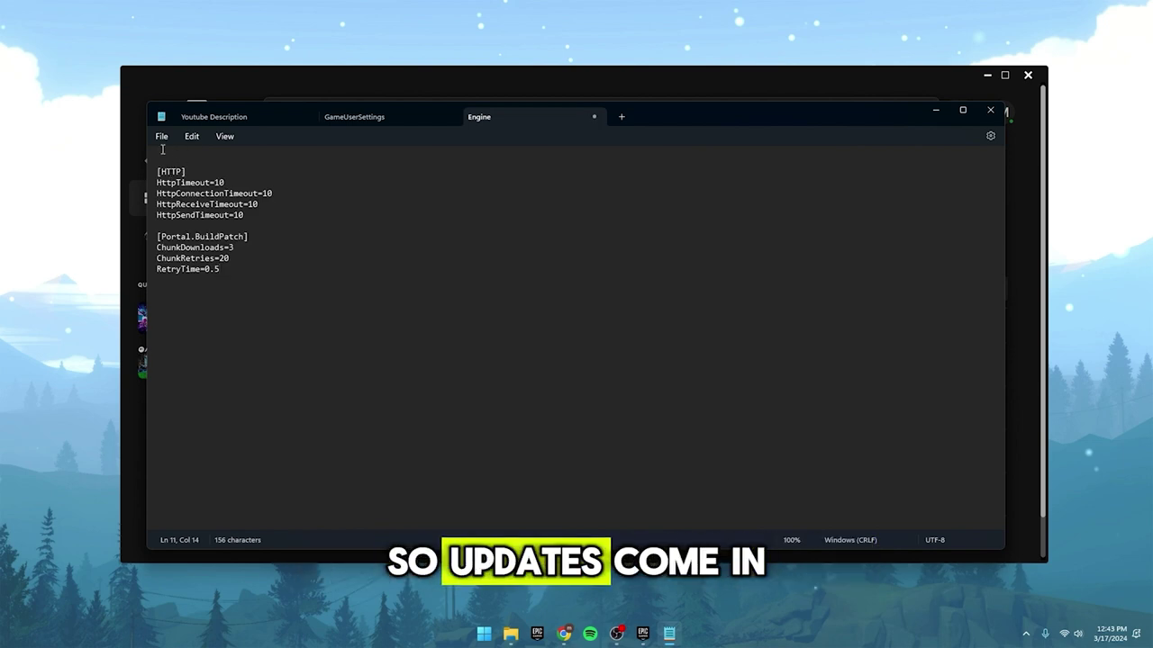
left_click(161, 158)
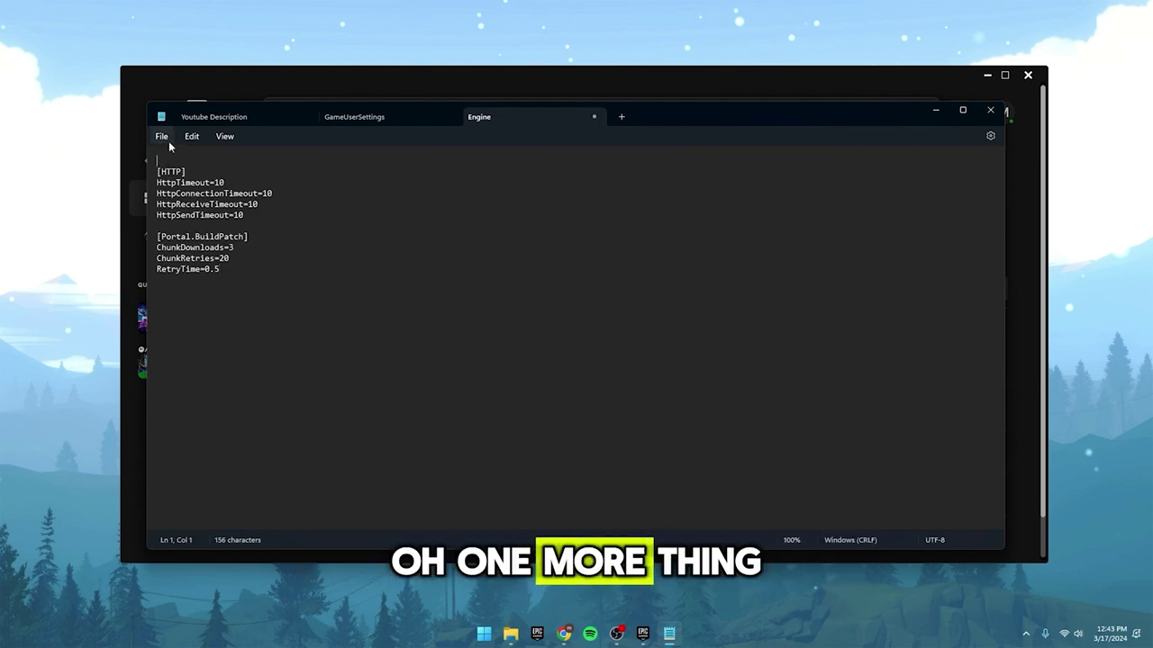
left_click(161, 136)
left_click(167, 219)
Step: Return to the launcher's library and verify Fortnite's files from the game's management options
left_click(742, 85)
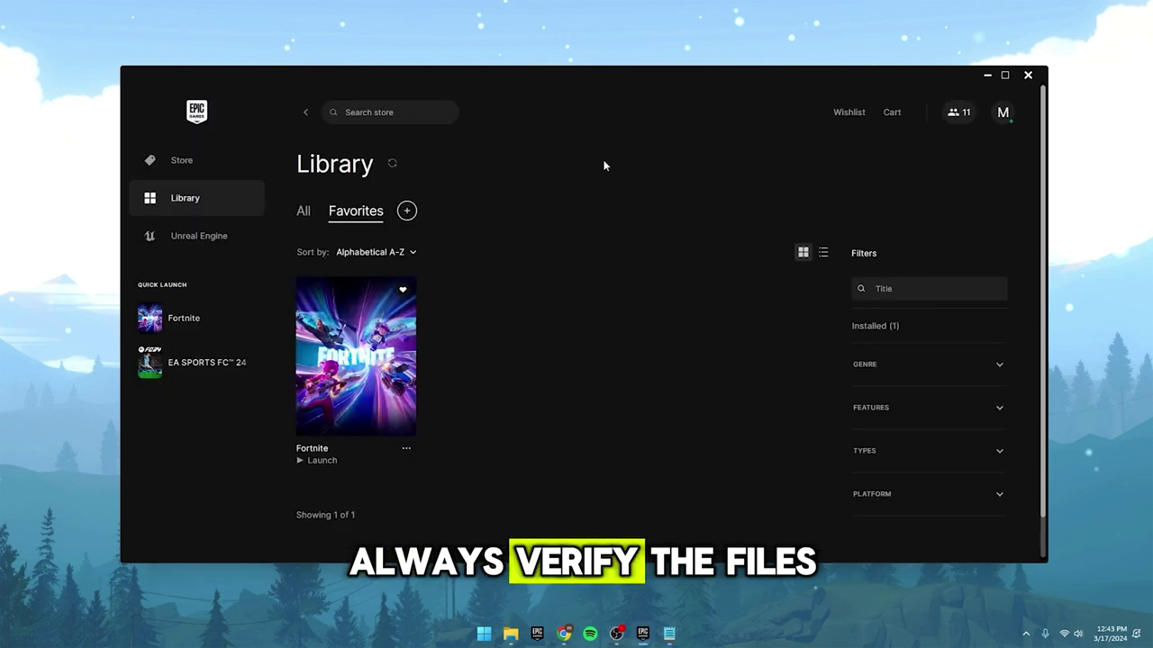
left_click(406, 448)
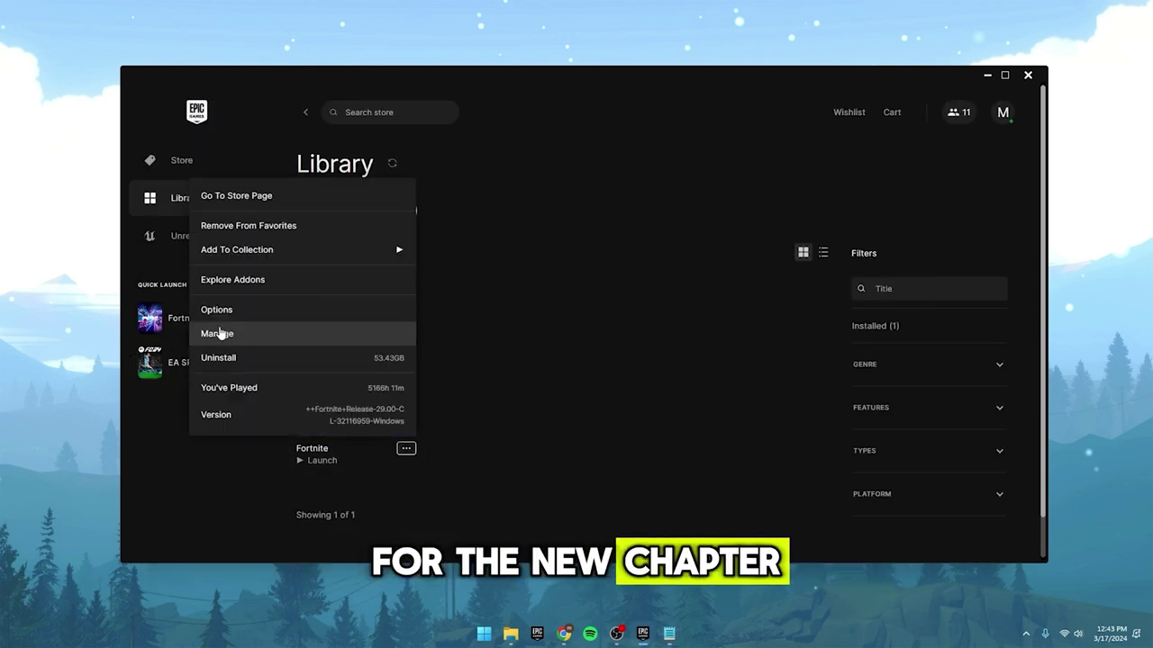
left_click(218, 333)
left_click(713, 243)
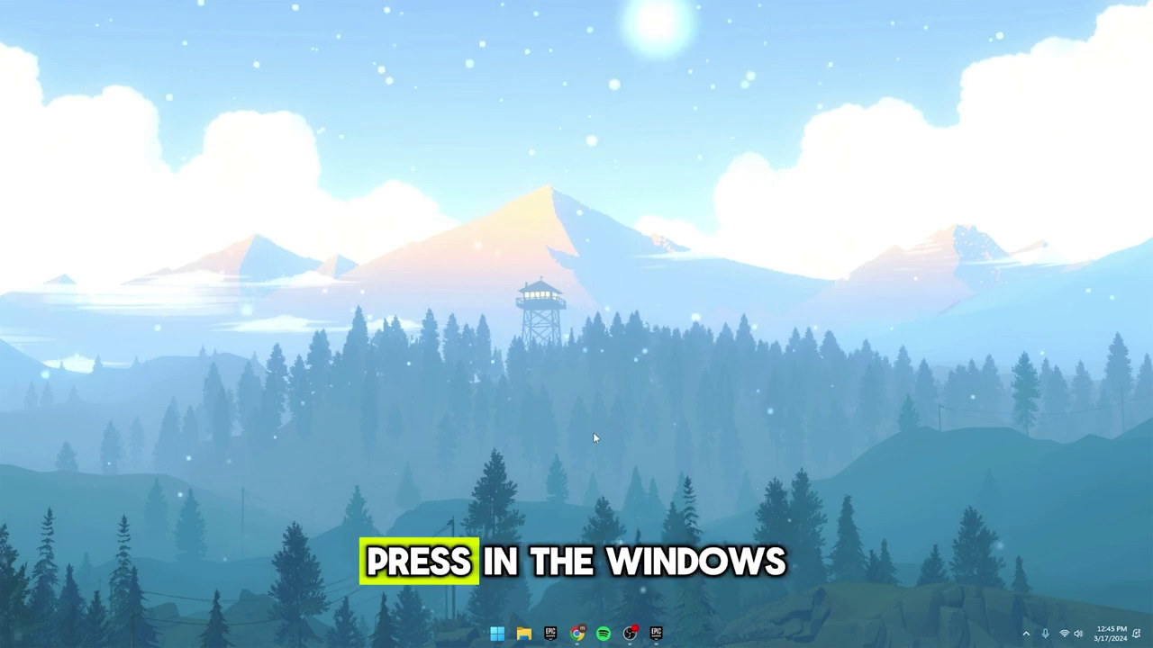
Step: Open the local application data folder by running %localappdata%
key("super+r")
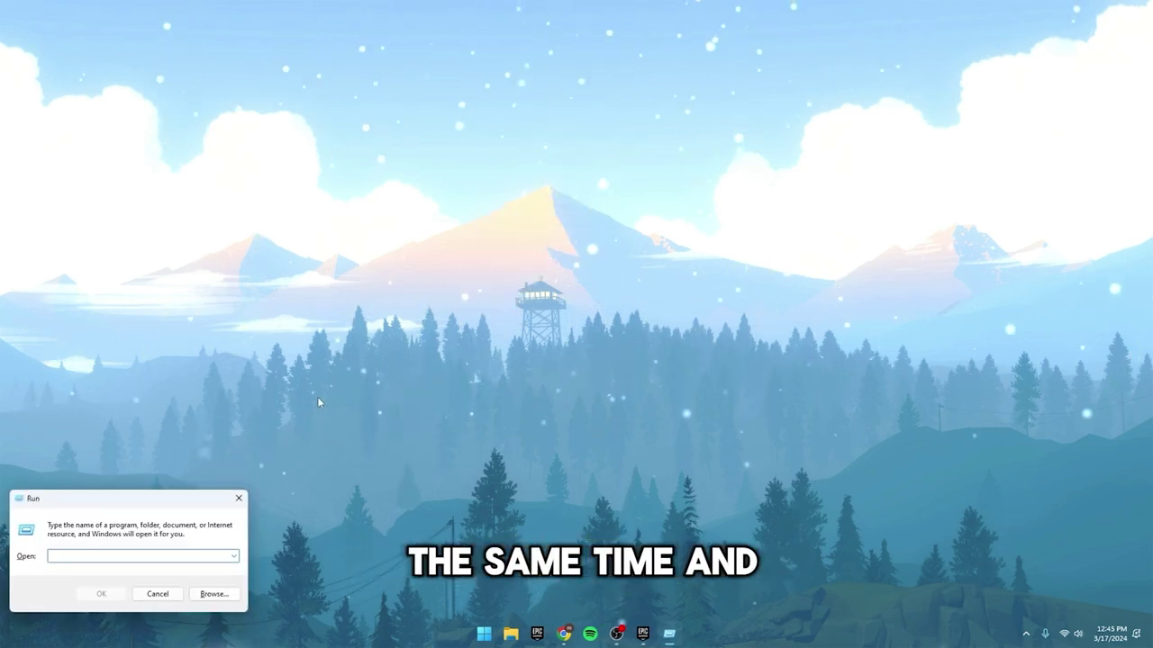
type("%localappdata%")
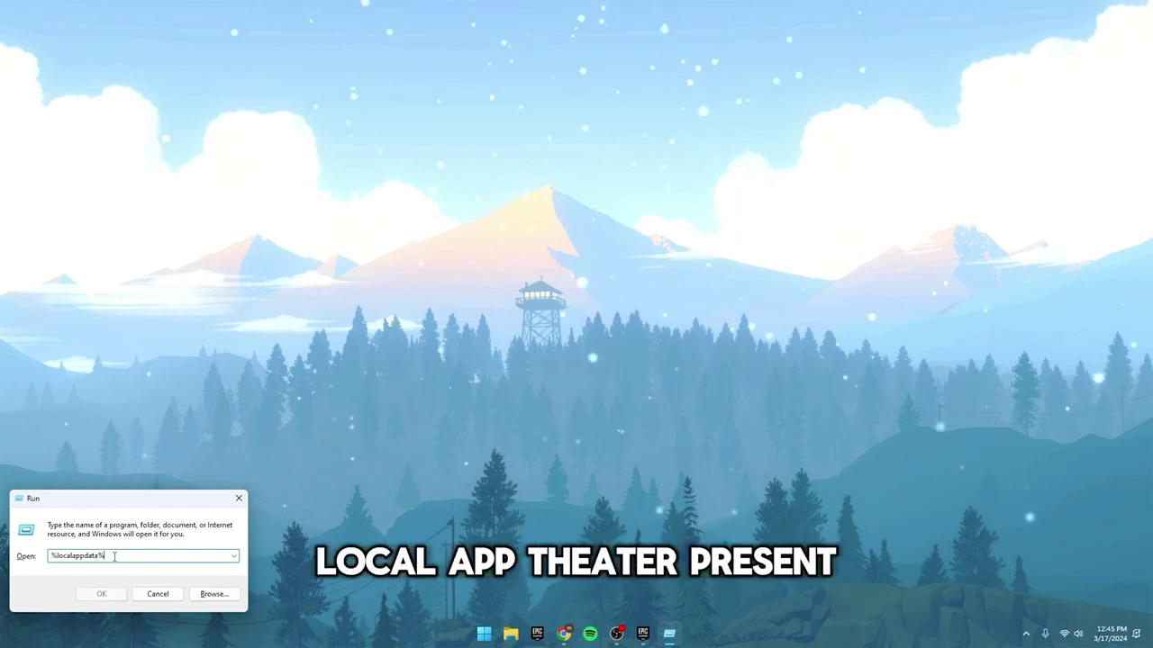
left_click(100, 594)
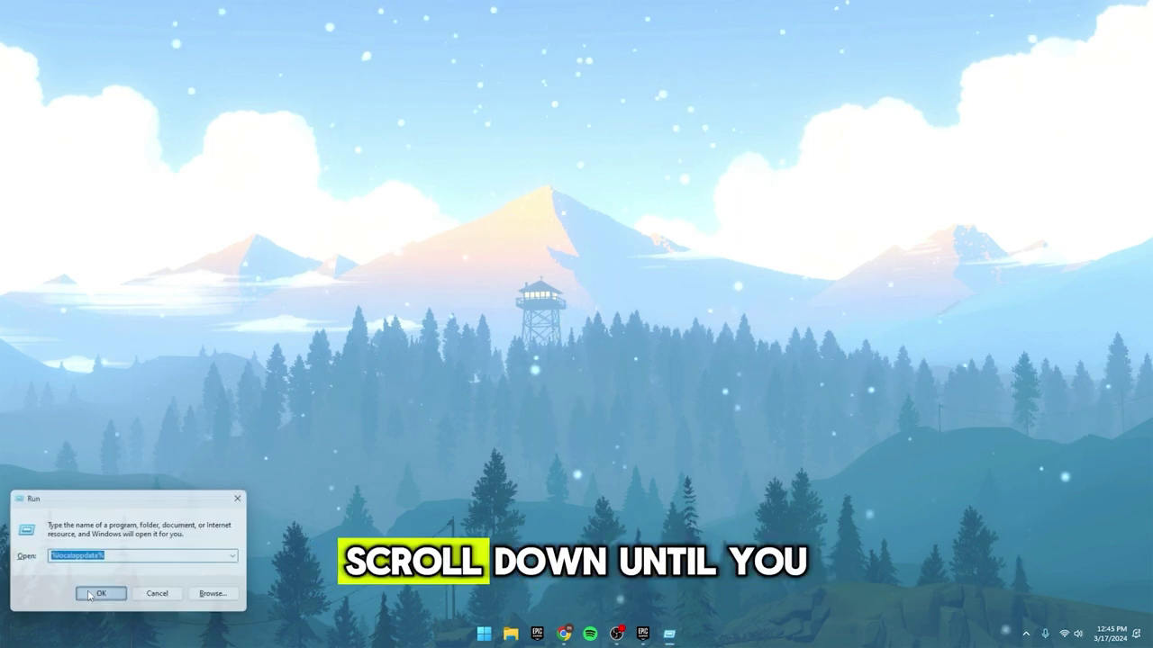
Step: Delete the FortniteGame folder from the Local folder and close the file window
scroll(380, 364, "down", 2)
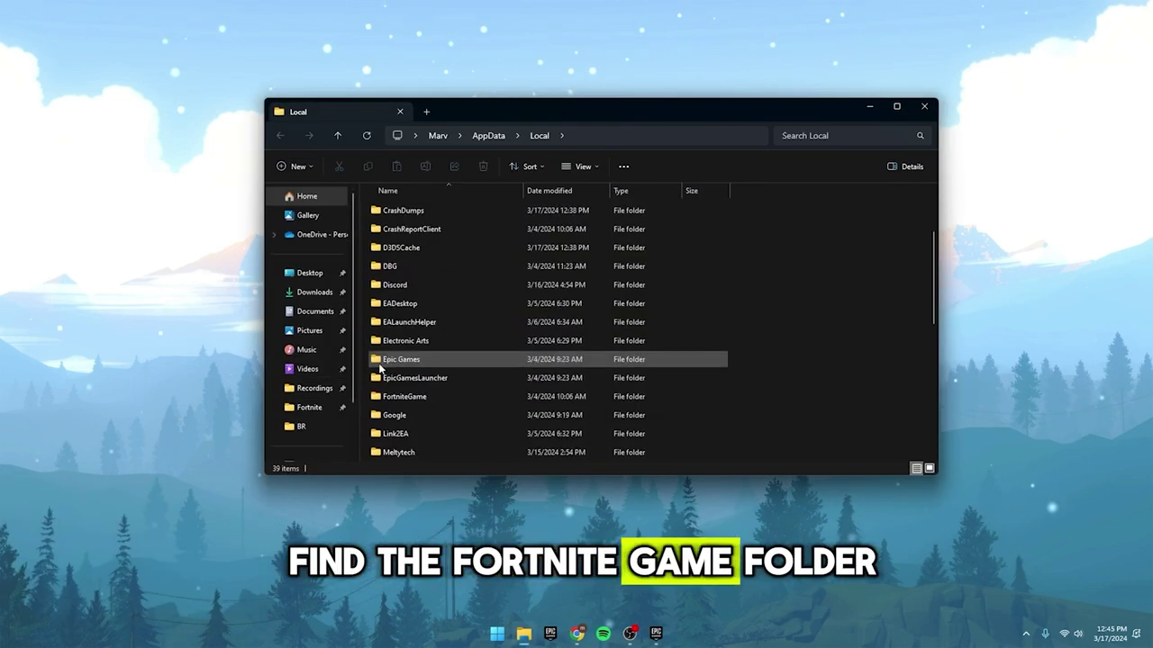
left_click(405, 398)
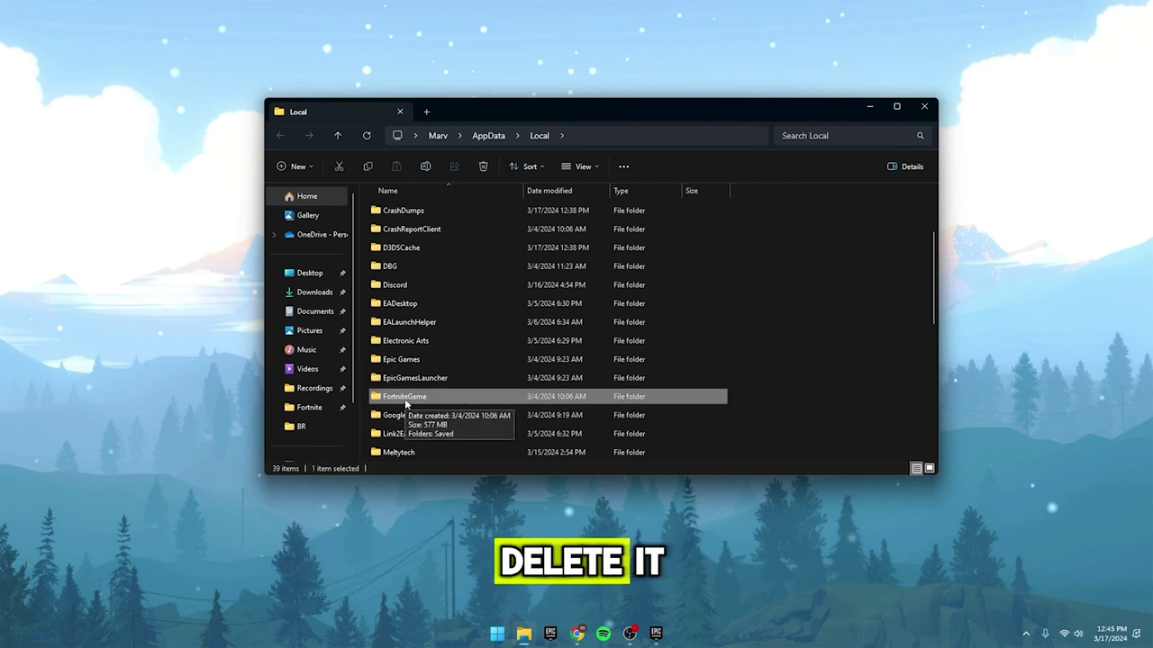
left_click(482, 168)
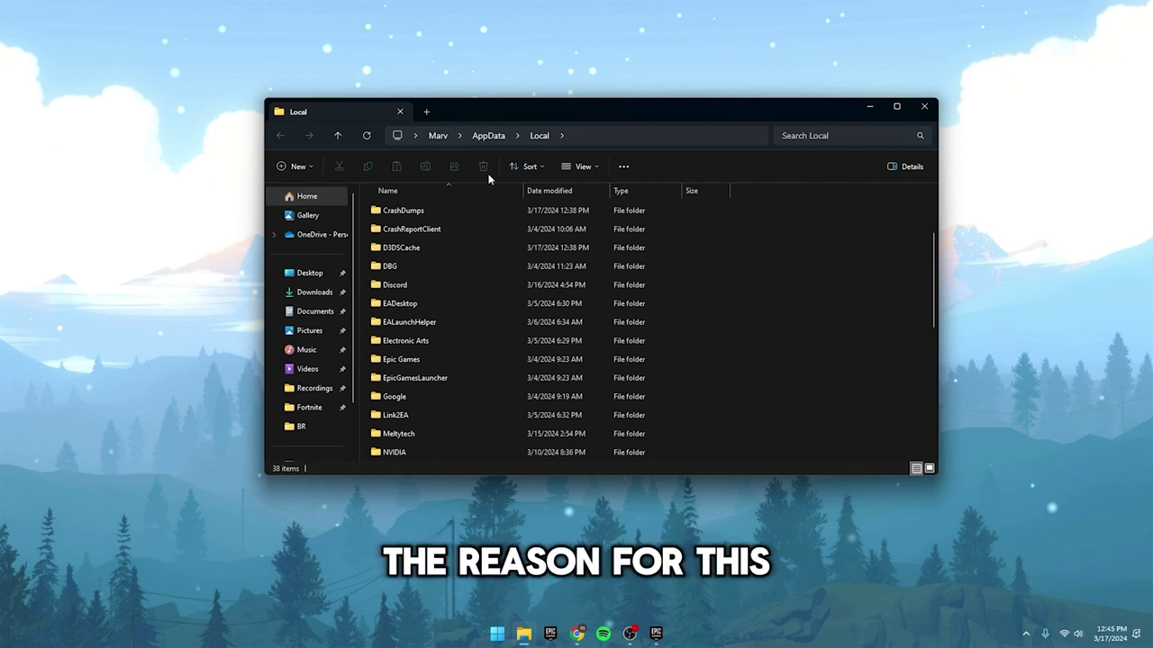
left_click(925, 107)
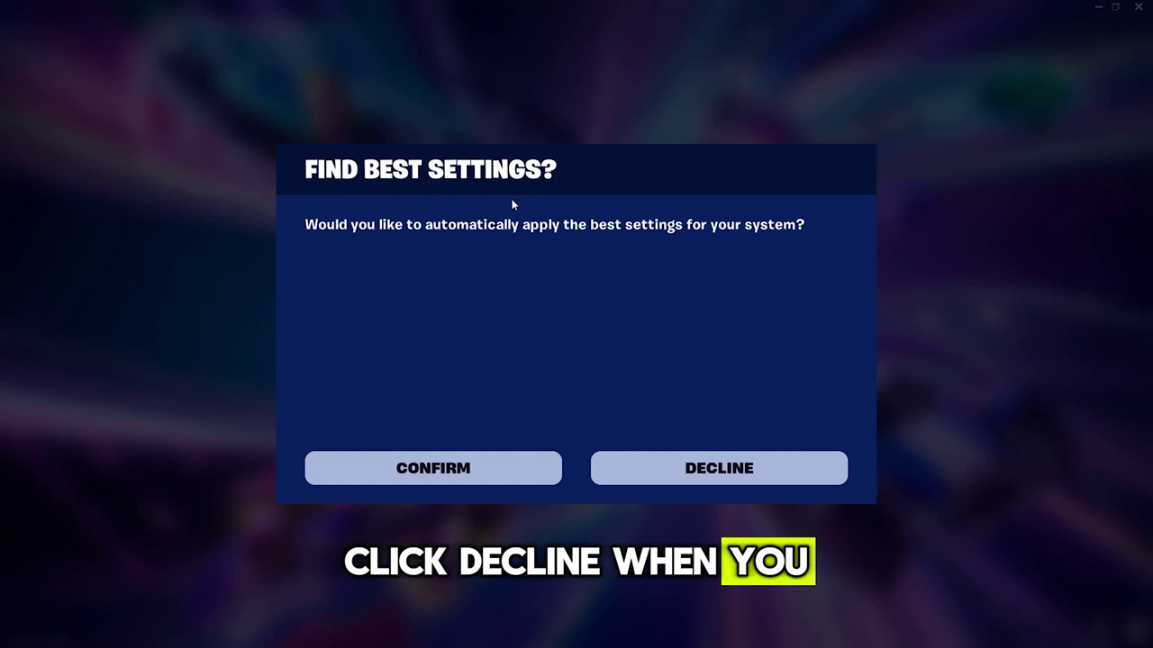
Step: Decline automatically applying the best settings in Fortnite and check the mouse and keyboard settings
left_click(712, 468)
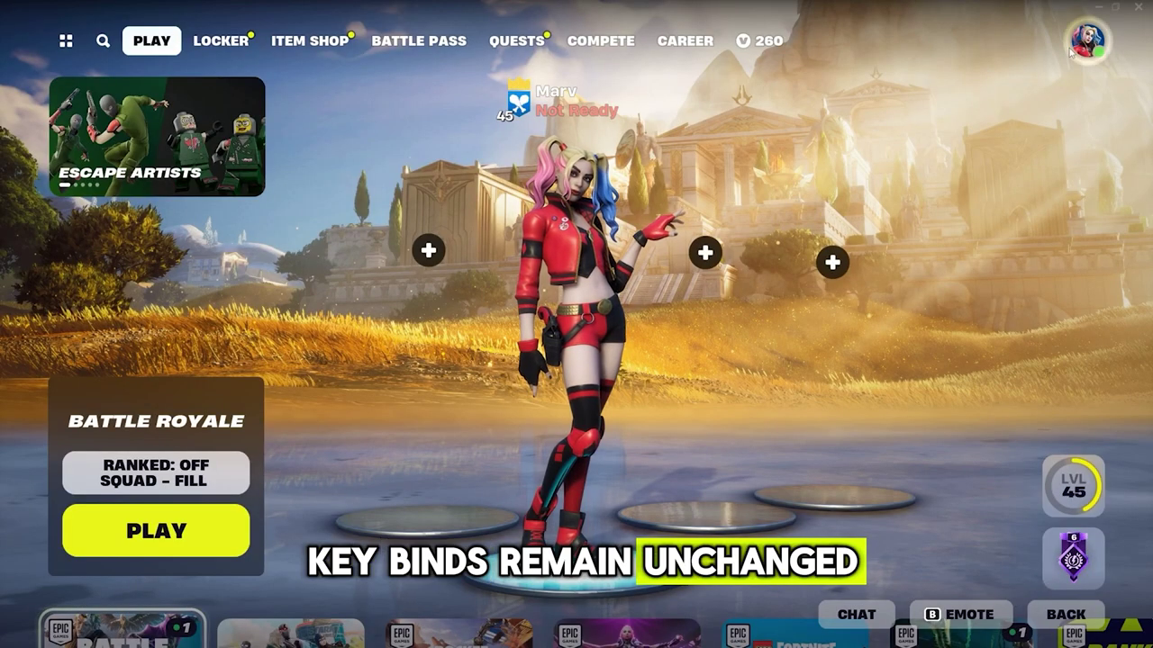
left_click(1087, 40)
left_click(782, 498)
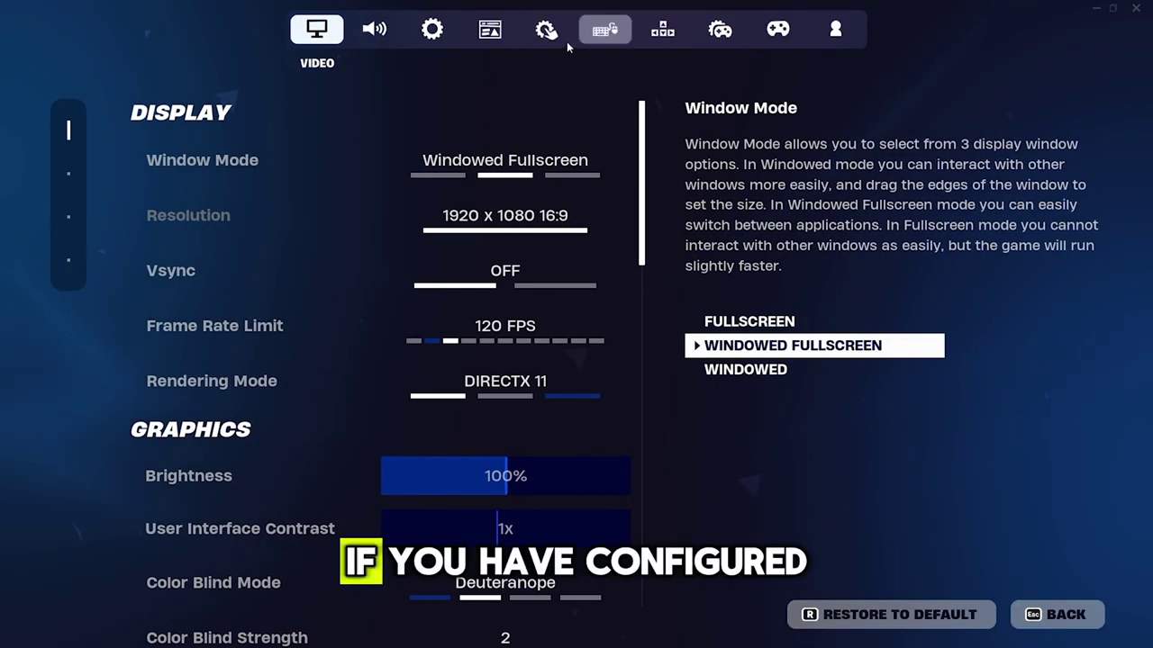
left_click(603, 32)
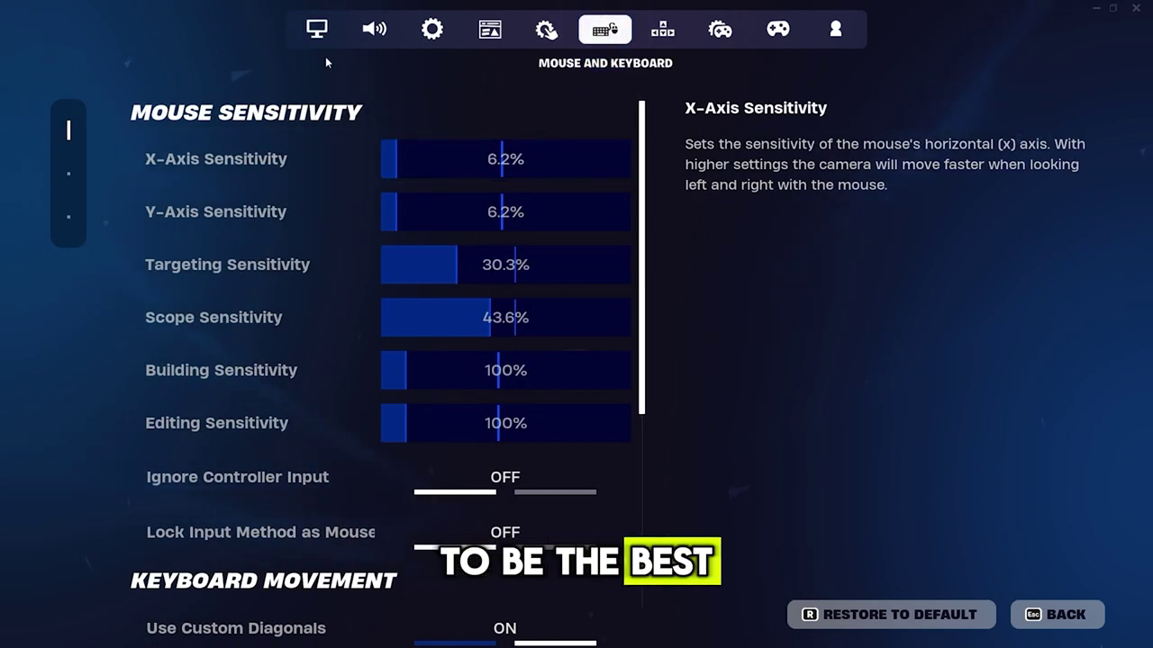
Step: In the video settings, set the window mode to Fullscreen and the rendering mode to Performance - Lower Graphical Fidelity
left_click(318, 36)
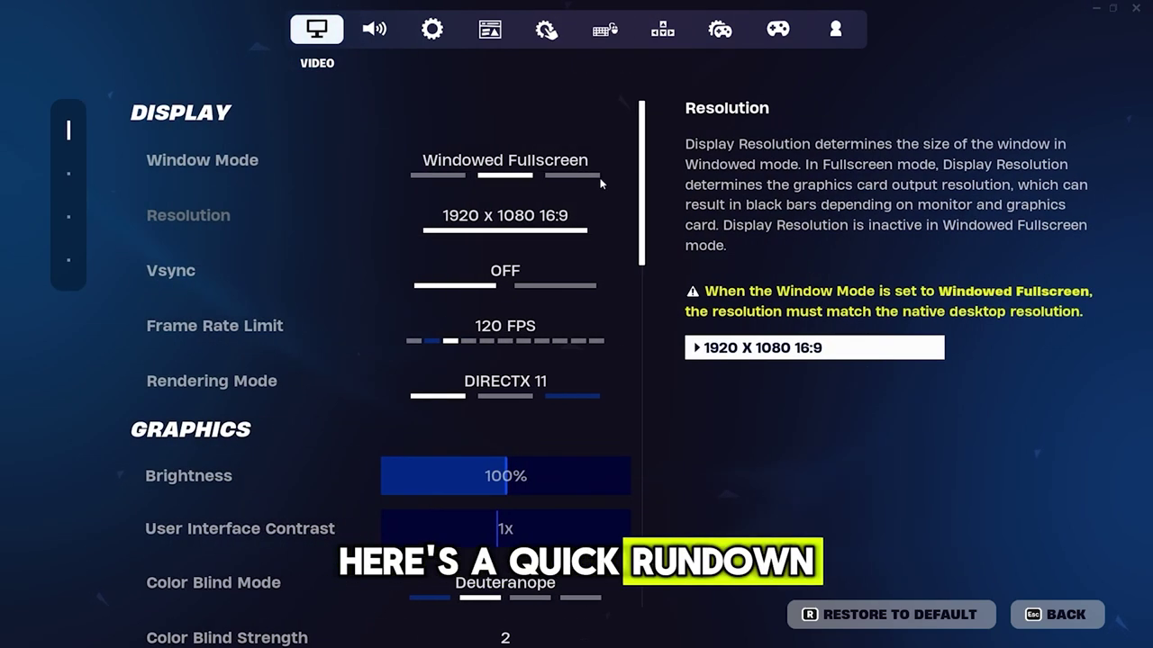
scroll(599, 90, "down", 1)
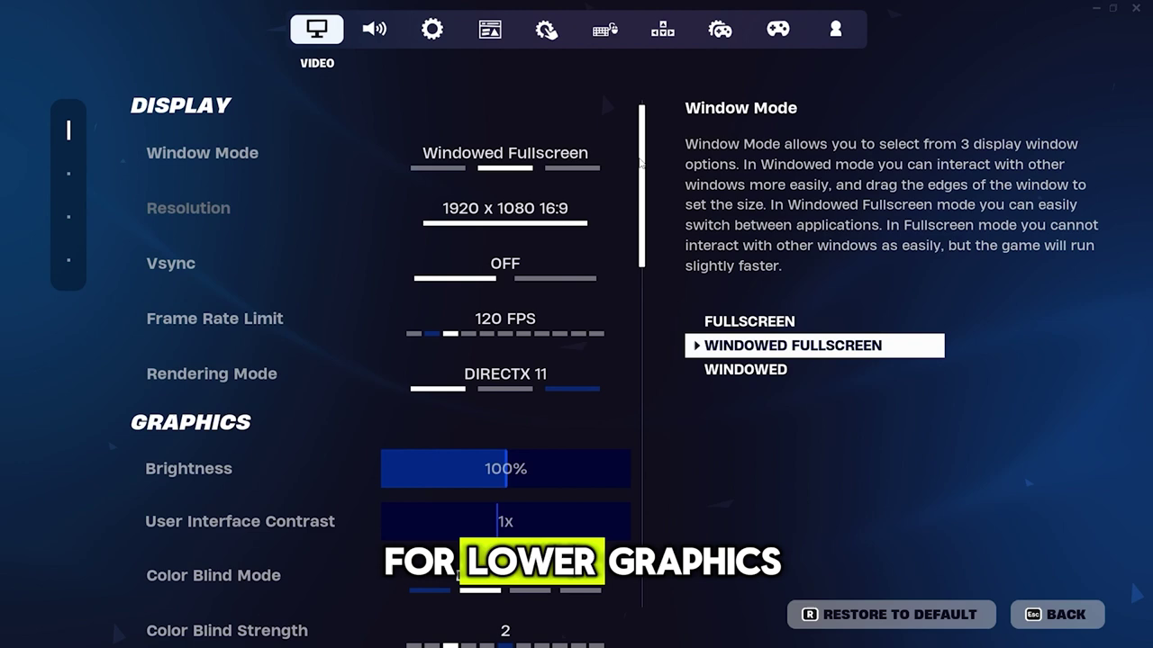
left_click(392, 151)
scroll(578, 322, "down", 2)
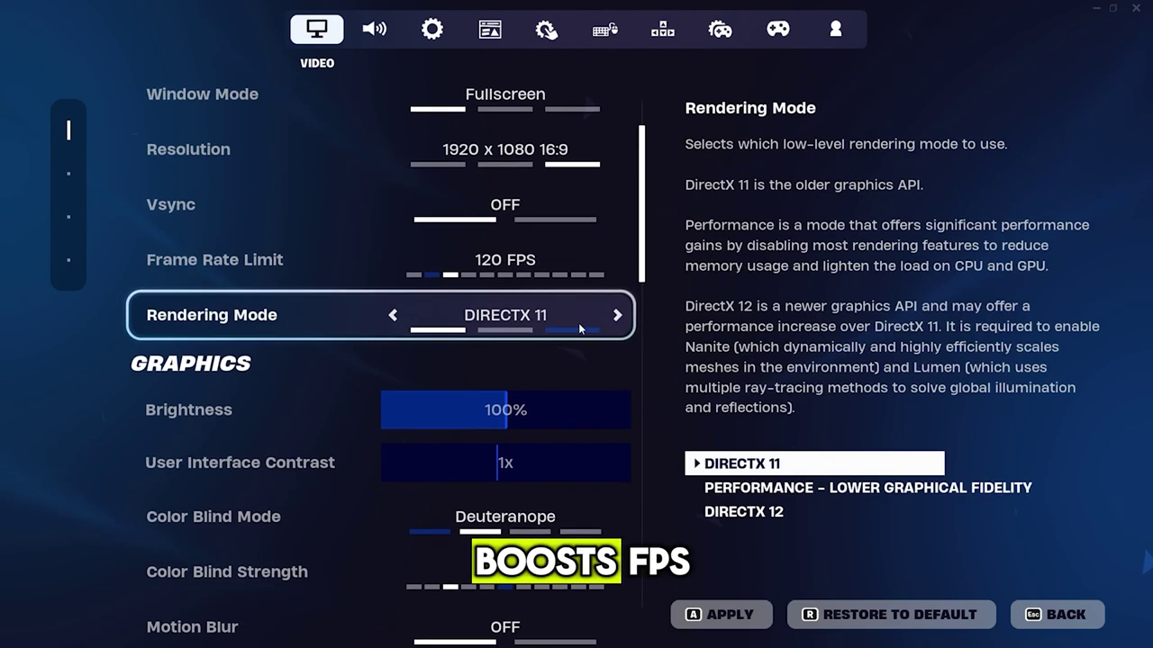
left_click(630, 313)
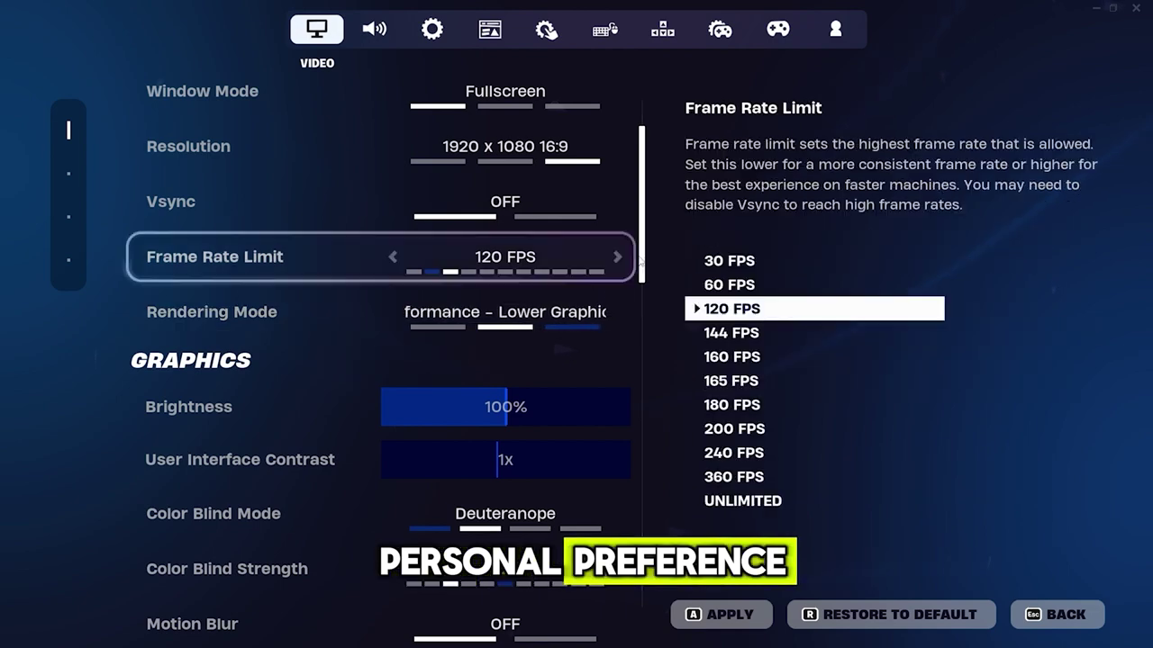
Step: Set the graphics quality preset to Low in the video settings
scroll(594, 270, "down", 5)
scroll(646, 298, "up", 1)
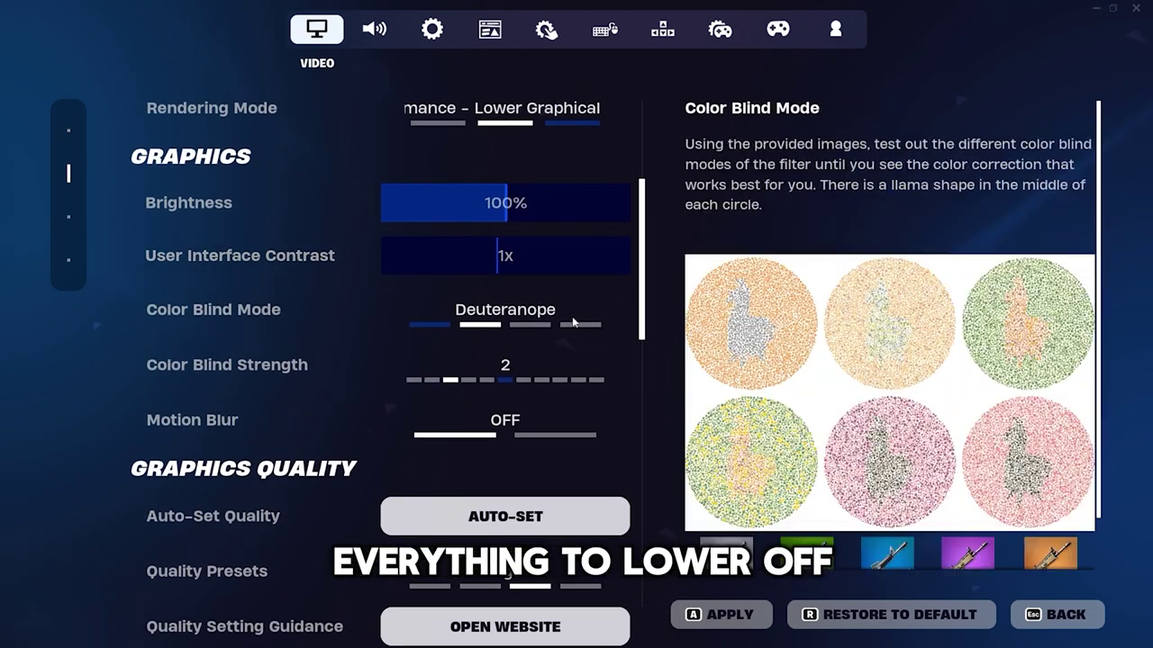
scroll(645, 306, "down", 6)
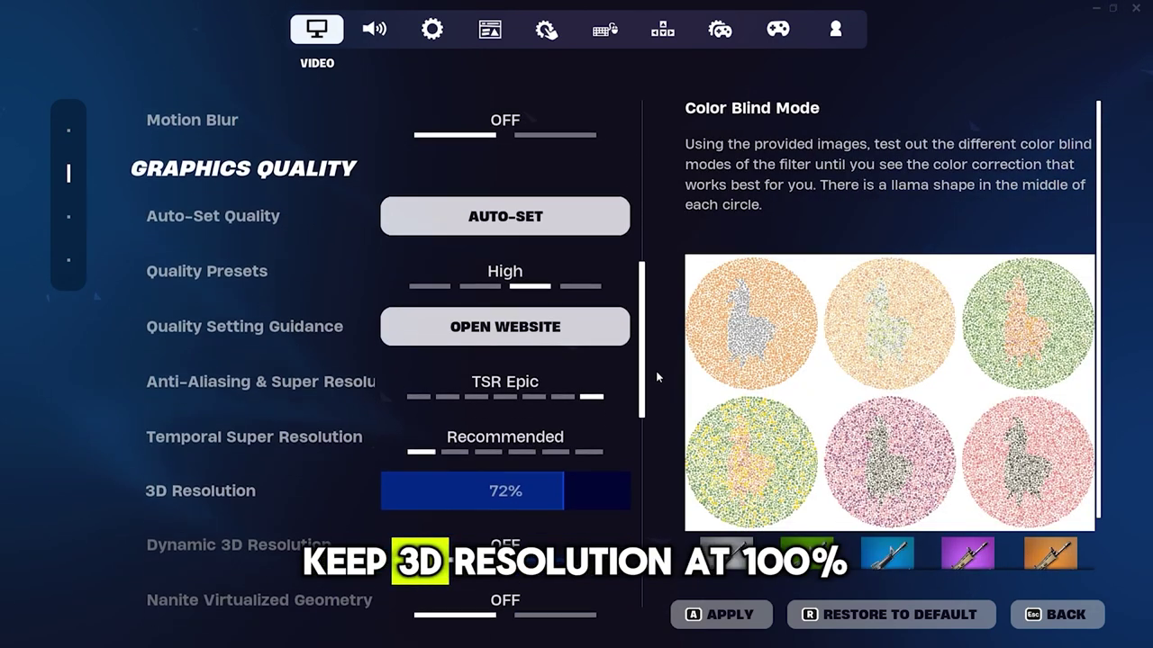
left_click(393, 239)
left_click(393, 238)
Step: Advance Anti-Aliasing & Super Resolution to its next option and set the 3D resolution to 100%
scroll(612, 325, "down", 2)
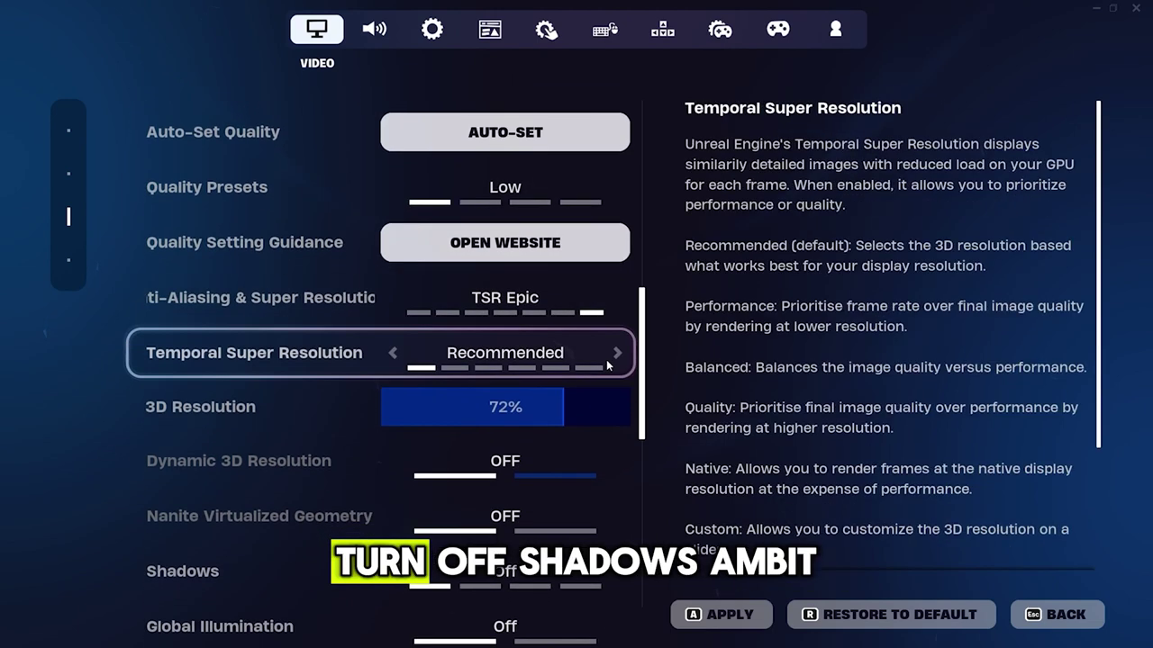
left_click(618, 272)
left_click_drag(555, 384, 647, 382)
Step: Set the view distance to Epic
scroll(647, 382, "down", 4)
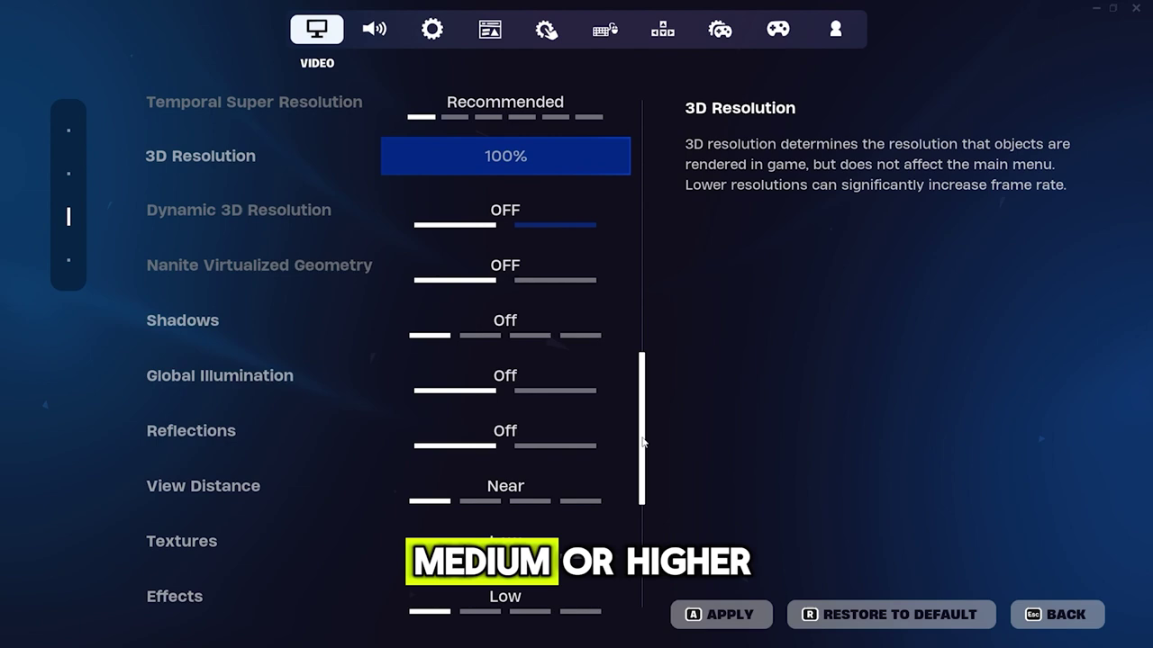
scroll(537, 374, "down", 2)
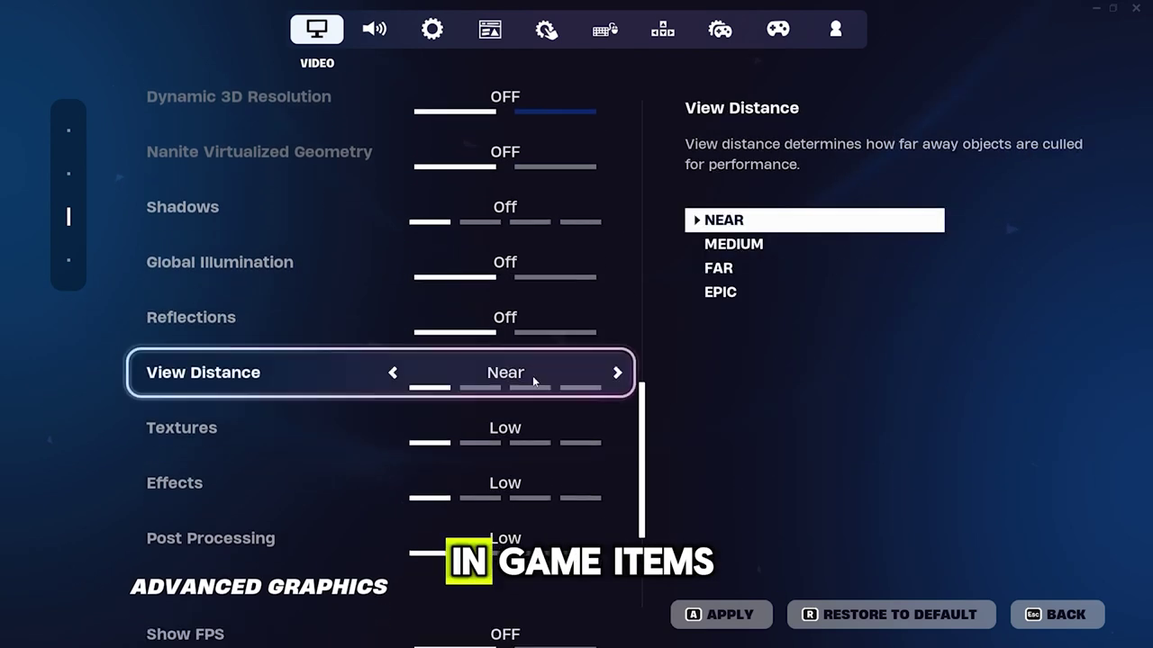
left_click(618, 370)
left_click(618, 370)
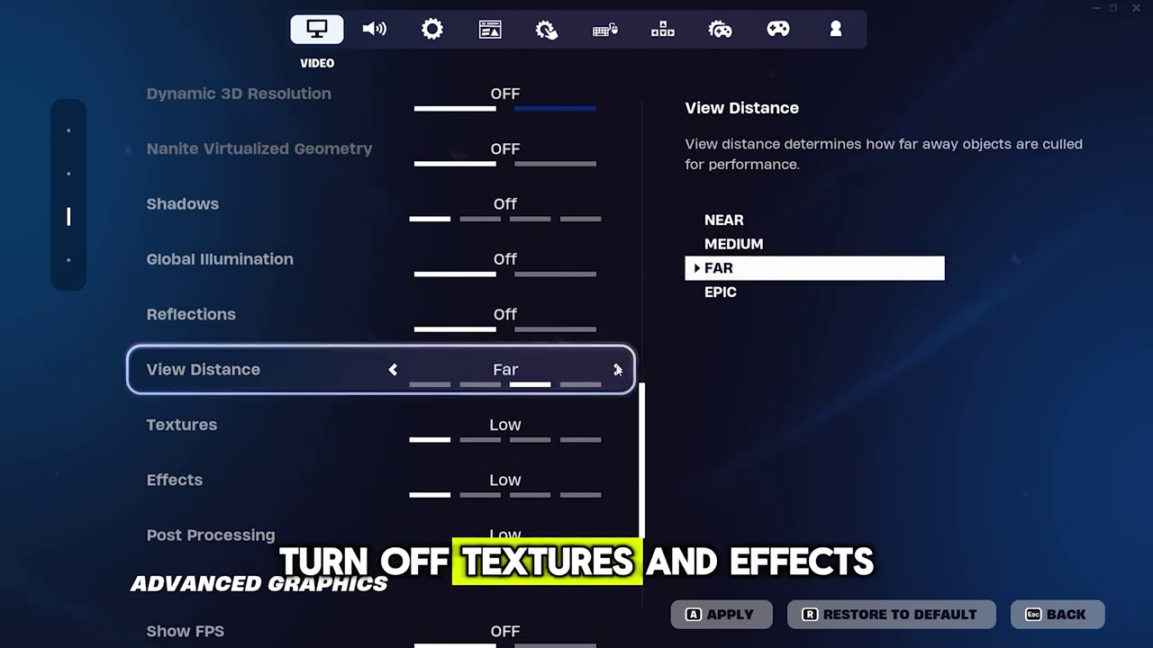
left_click(618, 371)
Step: Set NVIDIA Reflex Low Latency to On +Boost in the advanced graphics settings
scroll(521, 364, "down", 1)
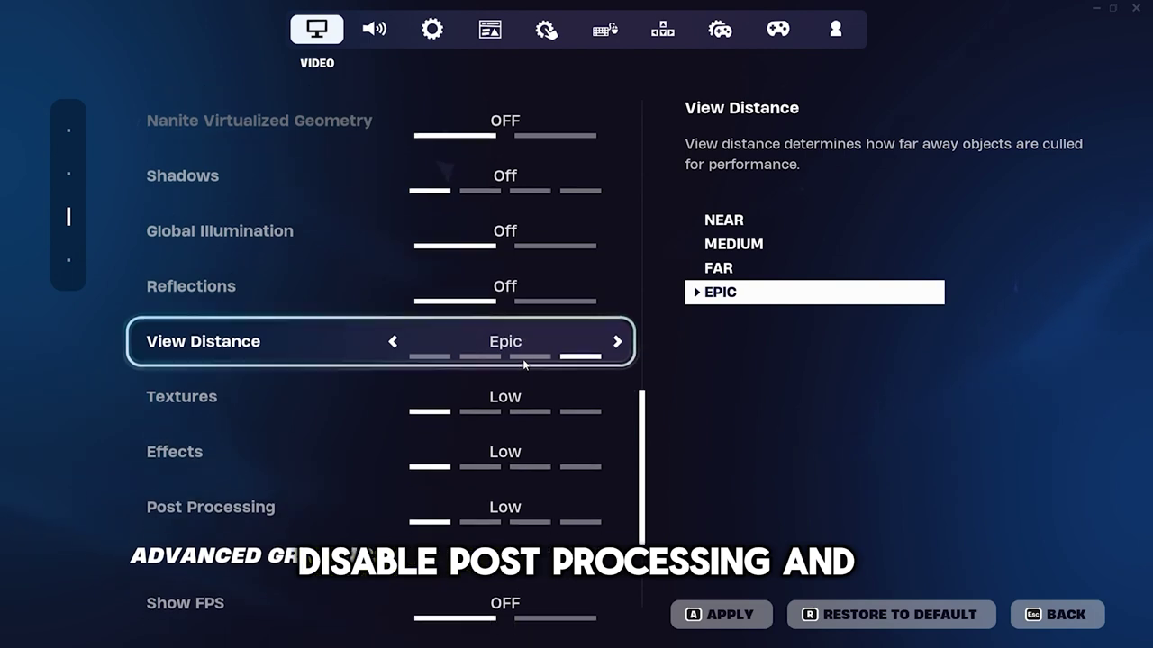
scroll(521, 369, "down", 2)
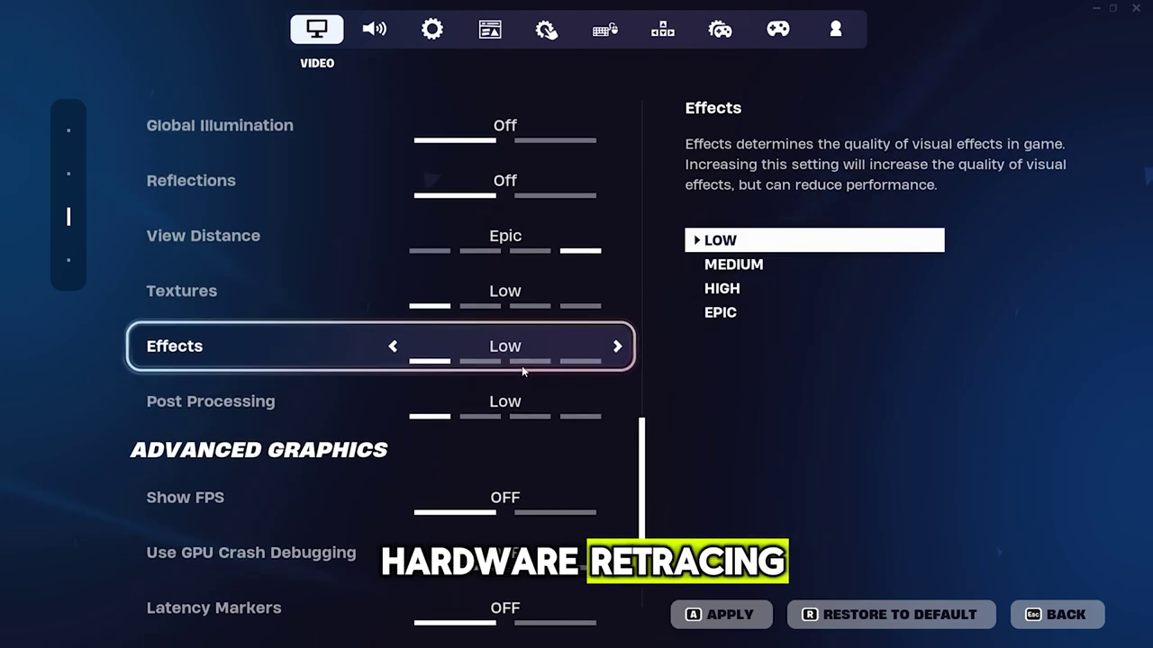
scroll(525, 373, "down", 1)
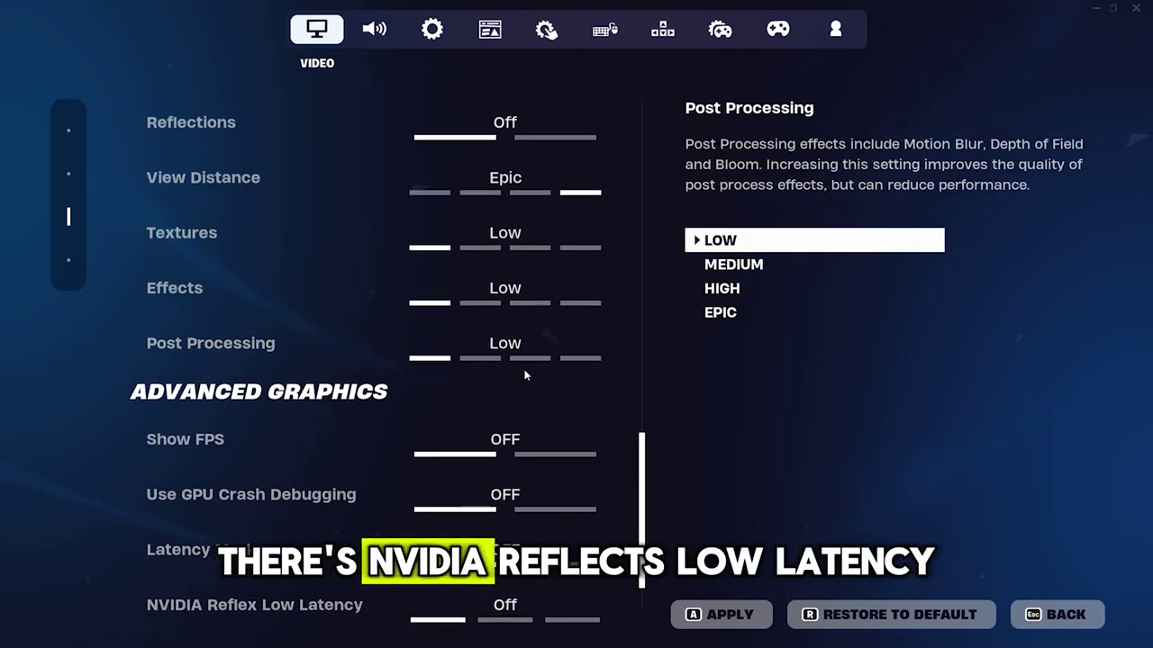
scroll(527, 371, "down", 1)
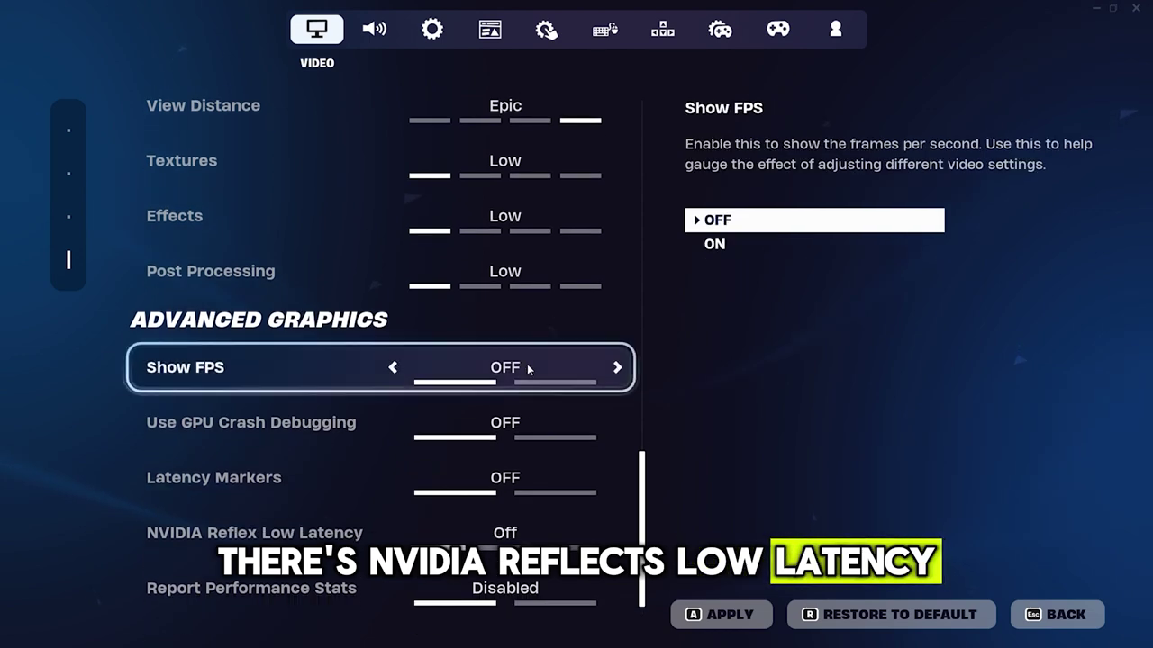
left_click(618, 533)
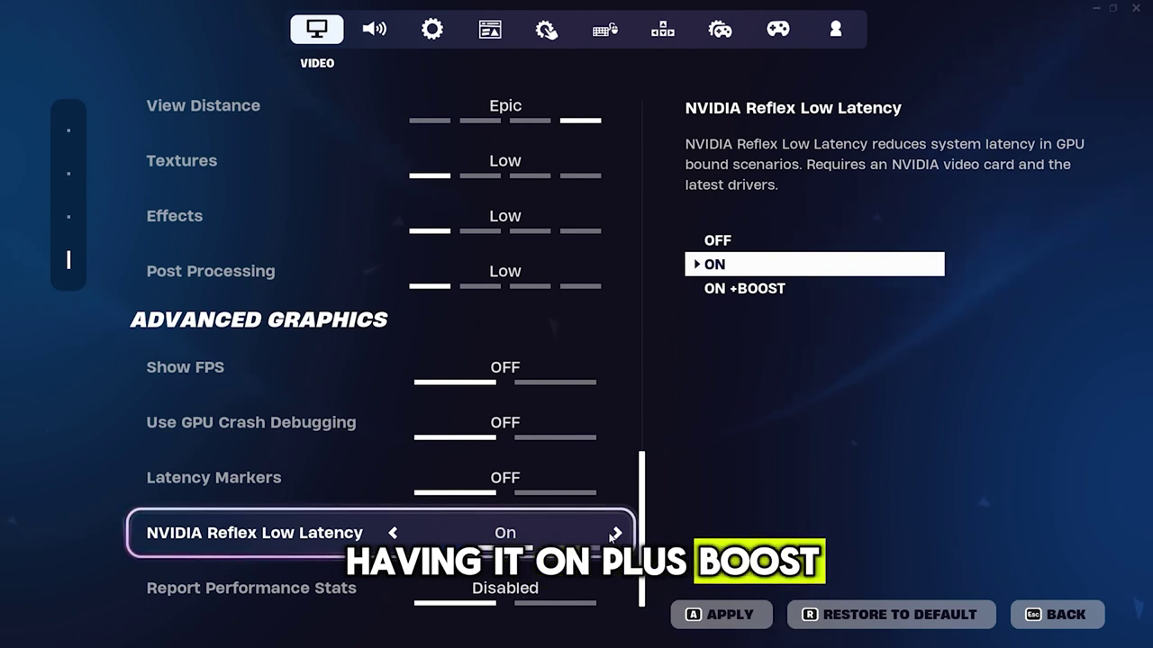
left_click(618, 533)
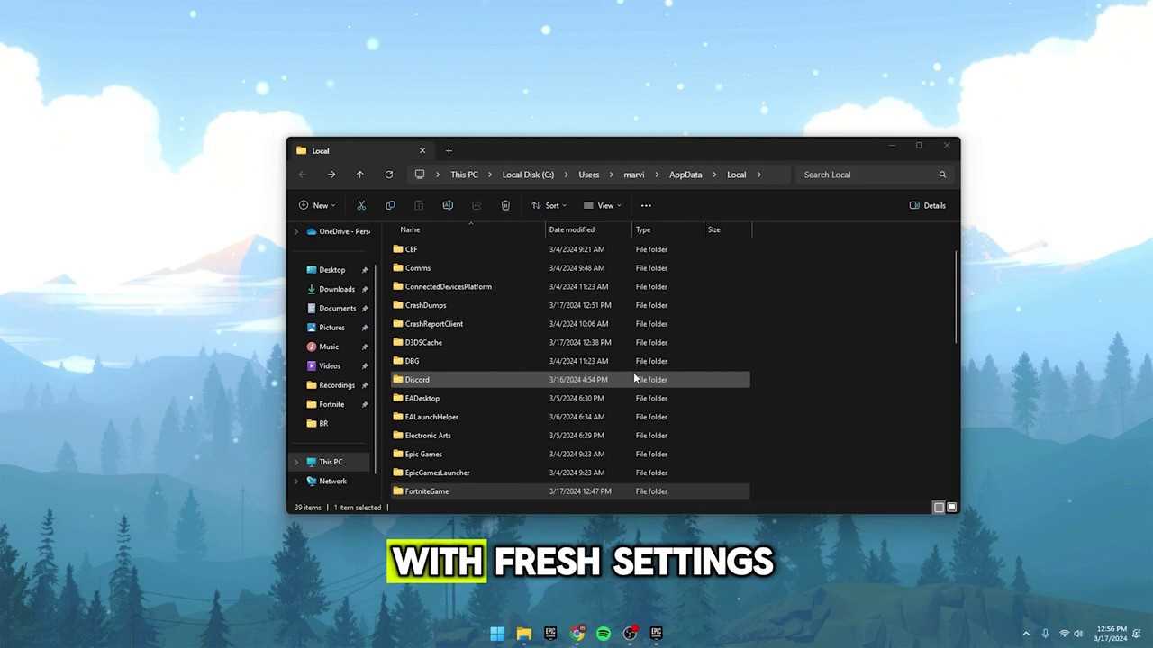
Step: Open the GameUserSettings configuration file in FortniteGame's Saved\Config\WindowsClient folder
scroll(492, 361, "down", 1)
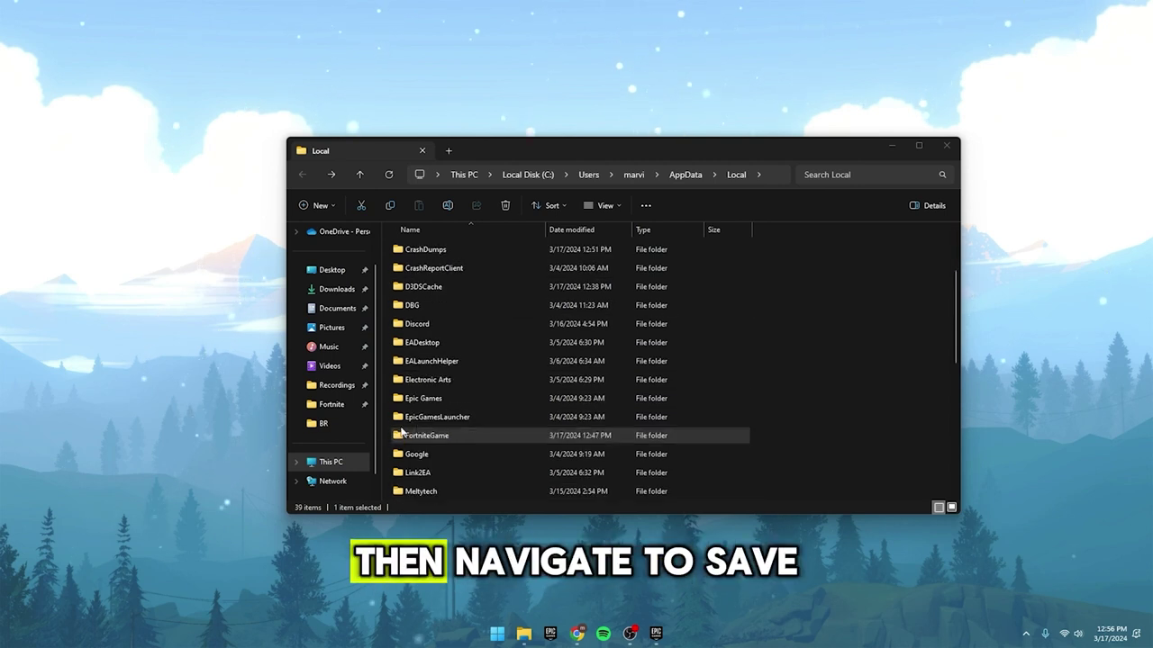
double_click(425, 438)
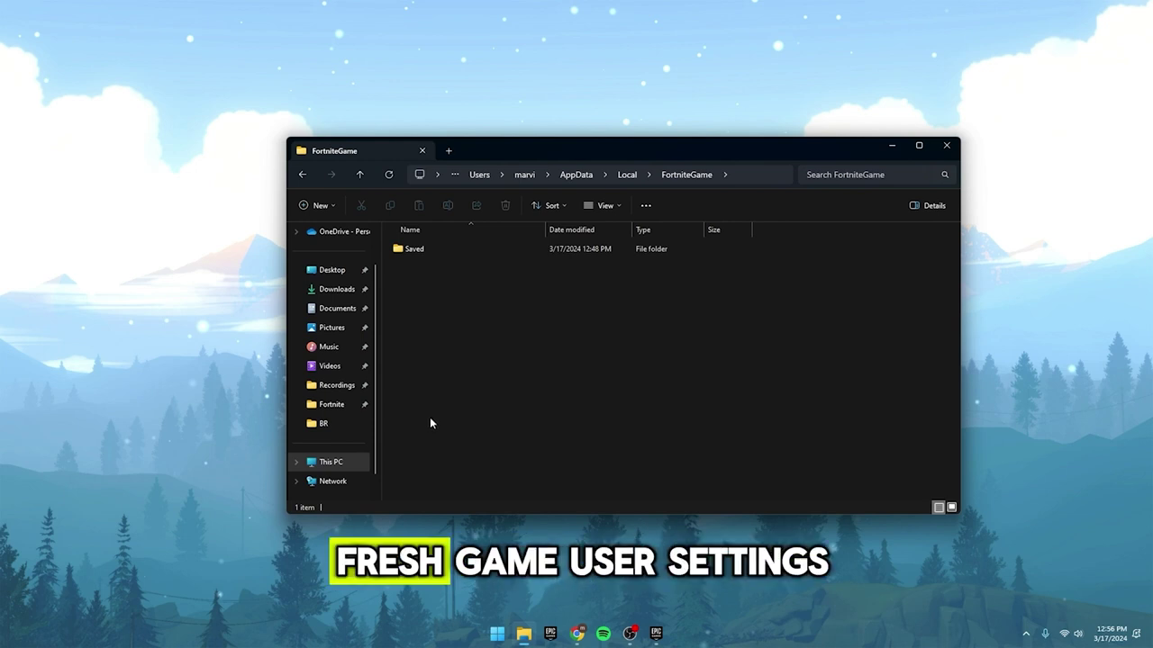
left_click(415, 251)
double_click(414, 251)
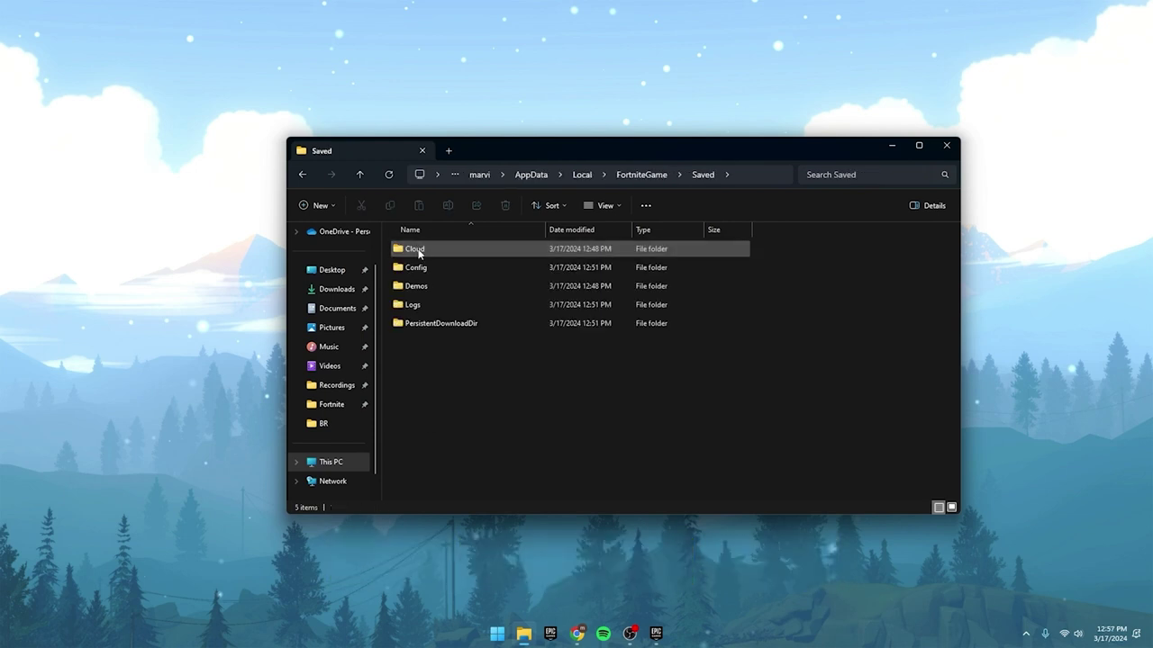
double_click(414, 266)
double_click(412, 266)
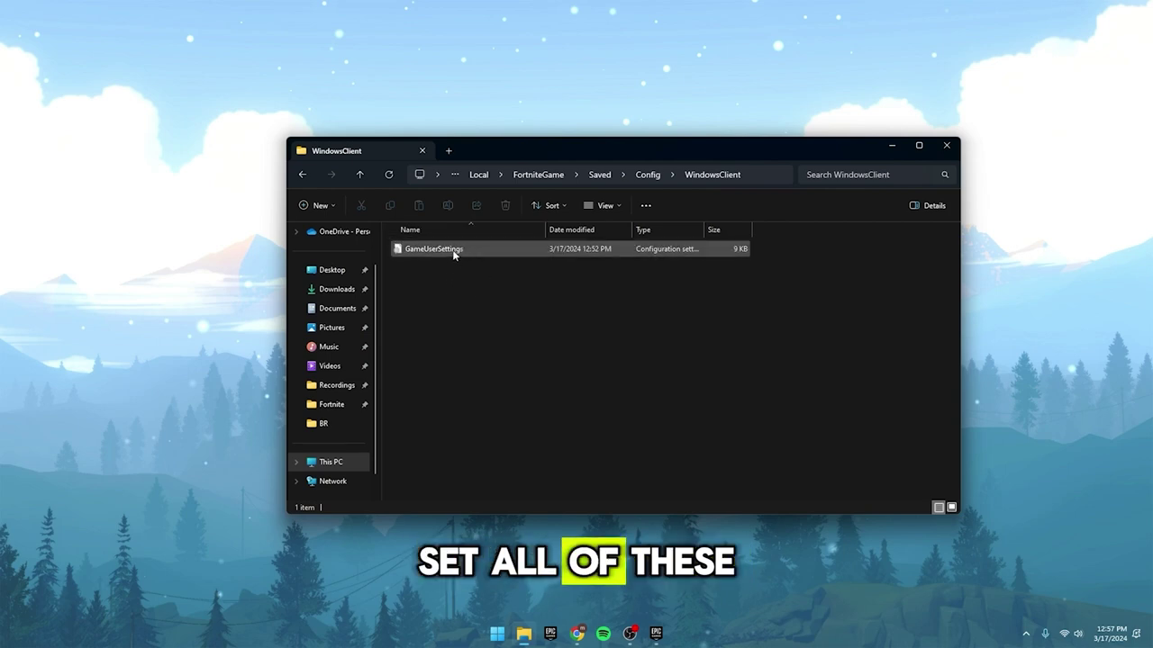
double_click(432, 249)
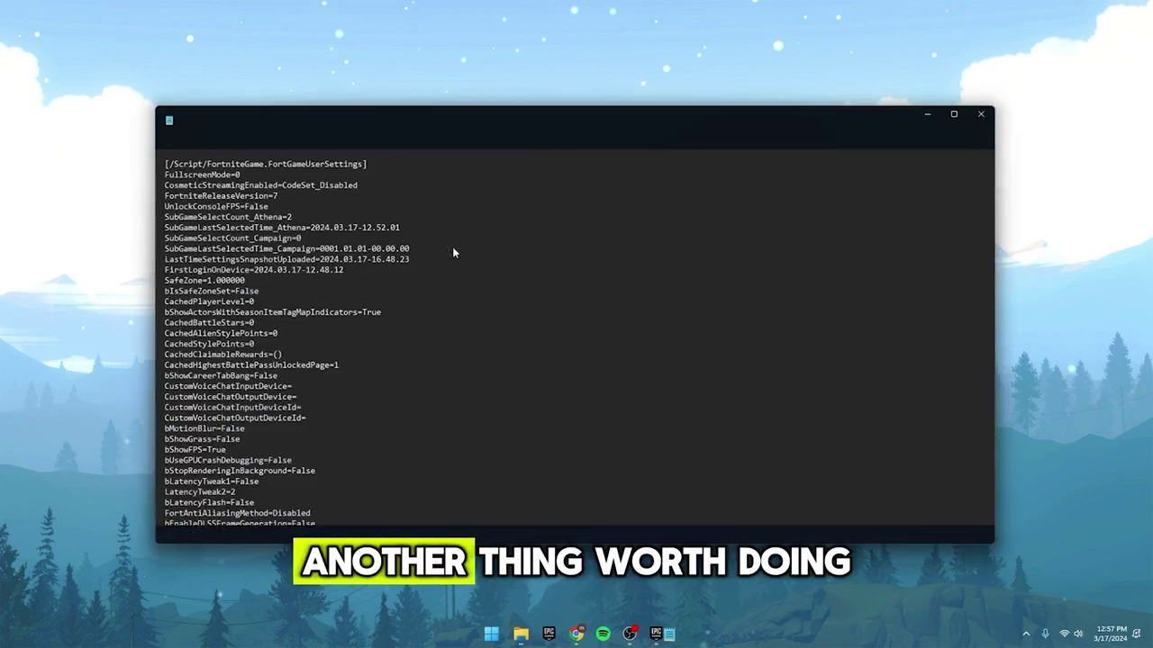
Step: Find and highlight the bIsEnergySavingEnabledIdle and bIsEnergySavingEnabledFocusLoss lines in the configuration file
scroll(305, 278, "down", 6)
scroll(305, 286, "down", 3)
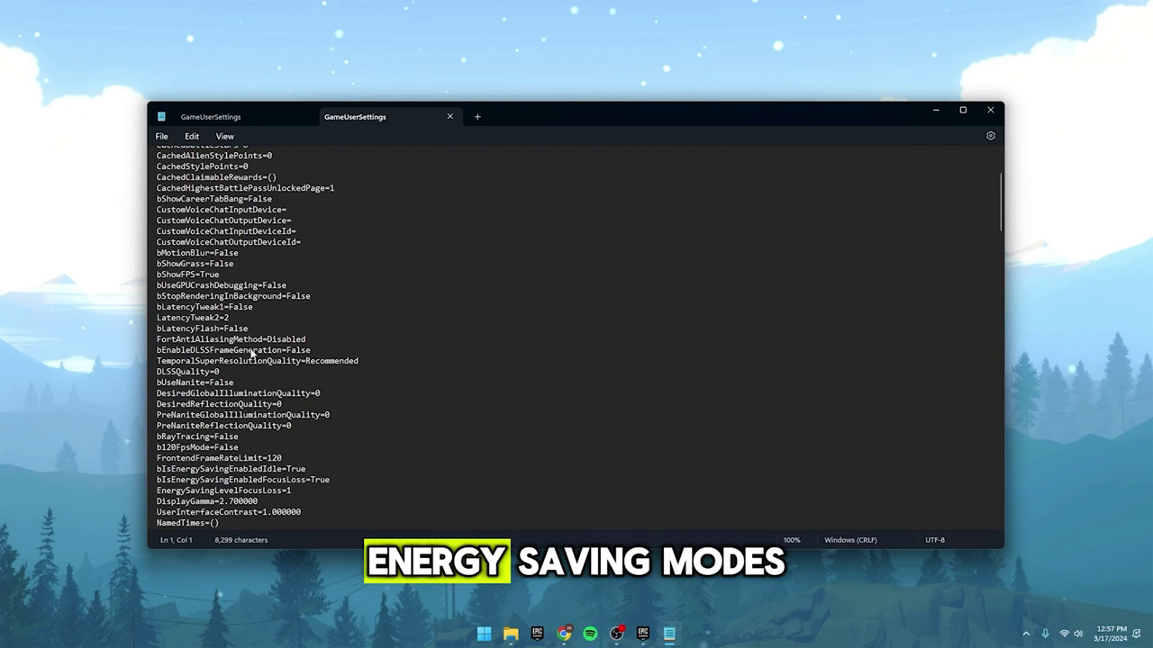
left_click(313, 414)
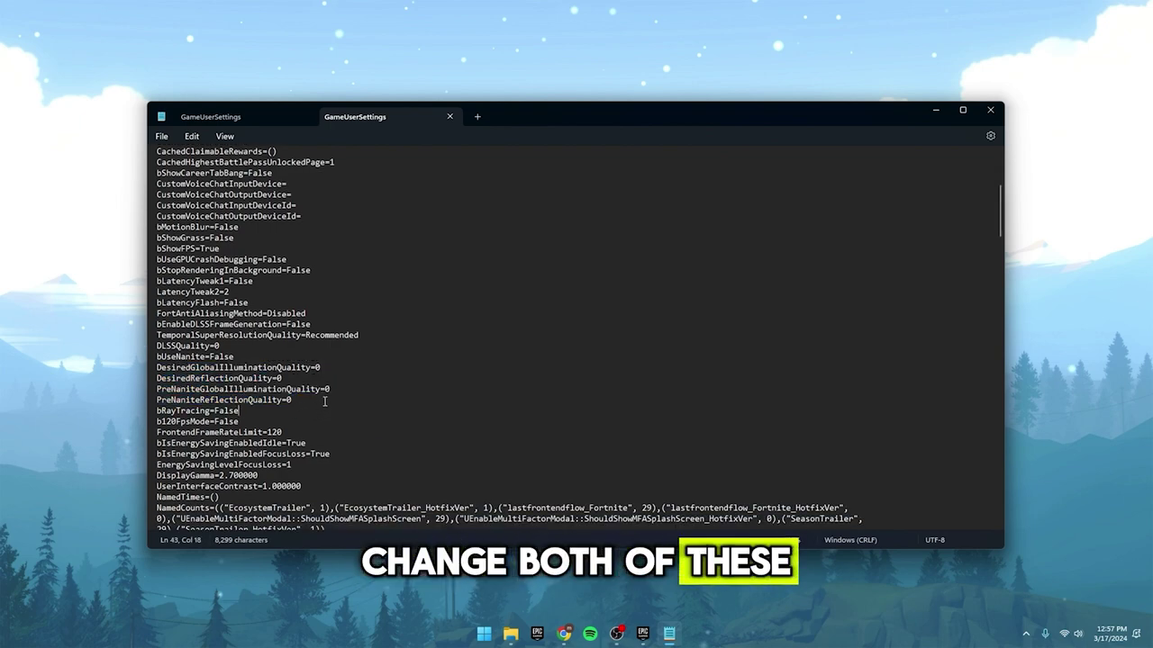
scroll(331, 391, "down", 5)
scroll(331, 391, "down", 3)
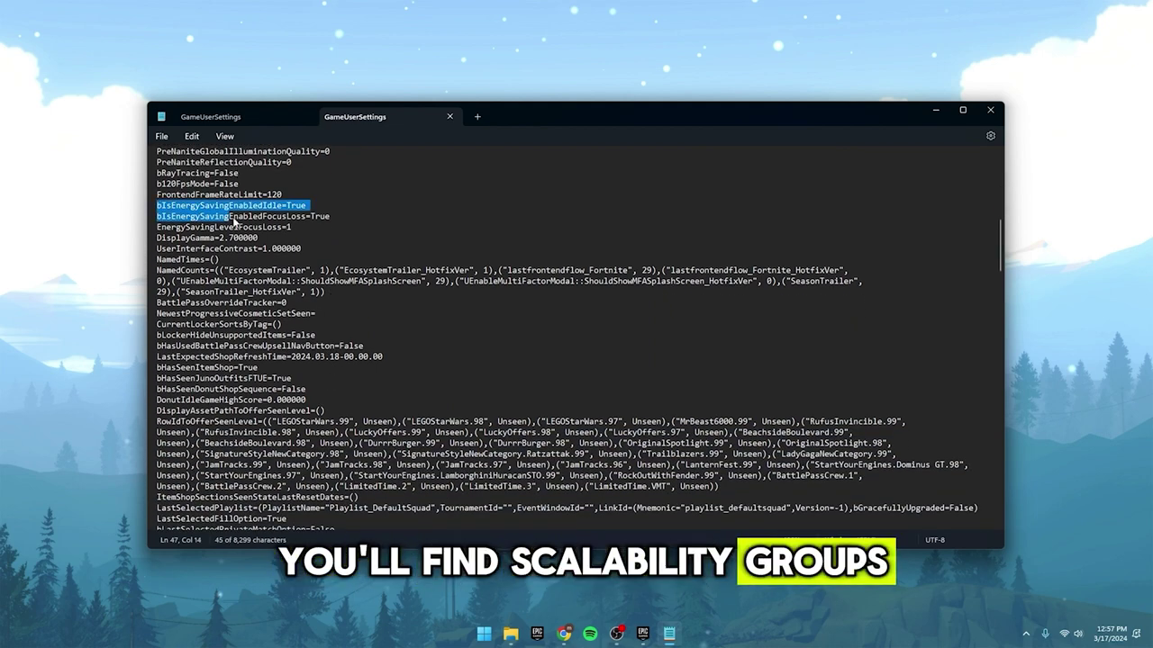
left_click_drag(318, 223, 325, 218)
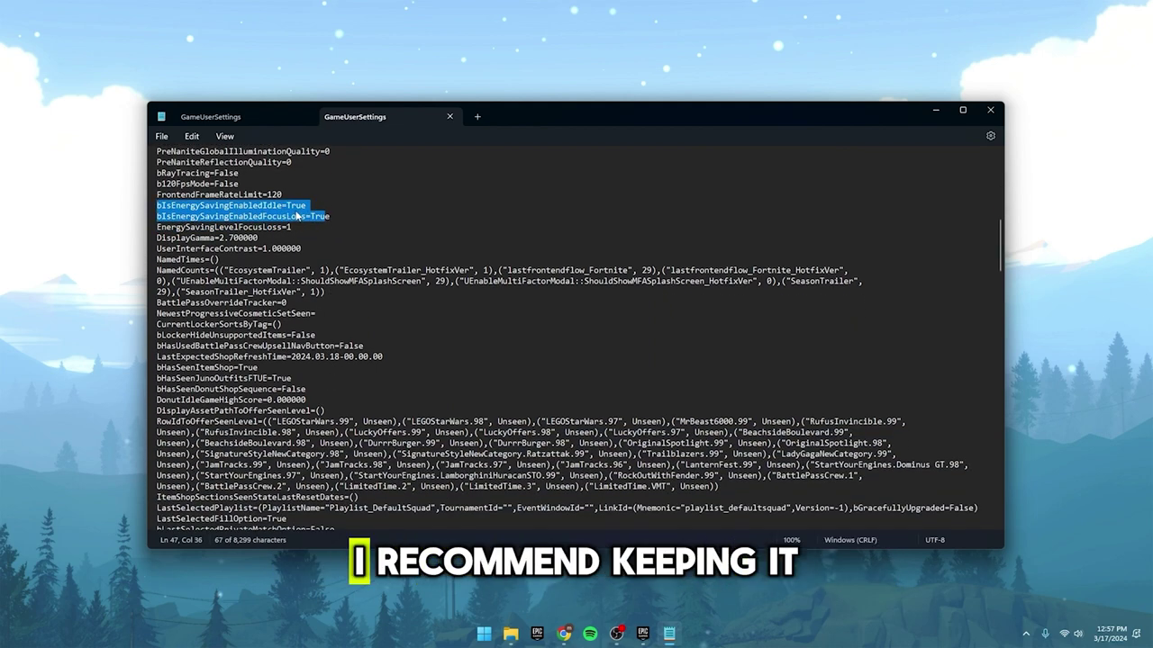
left_click(306, 259)
Step: Review the resolution and other quality values in the ScalabilityGroups section and save the GameUserSettings file
scroll(324, 266, "down", 15)
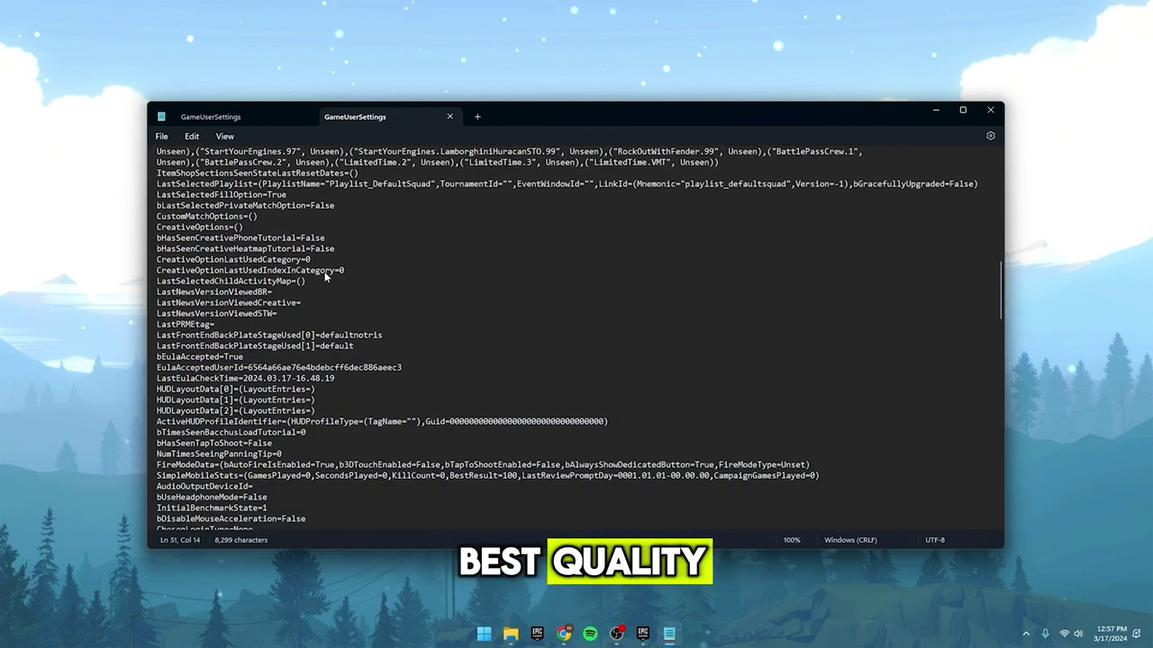
scroll(323, 278, "down", 20)
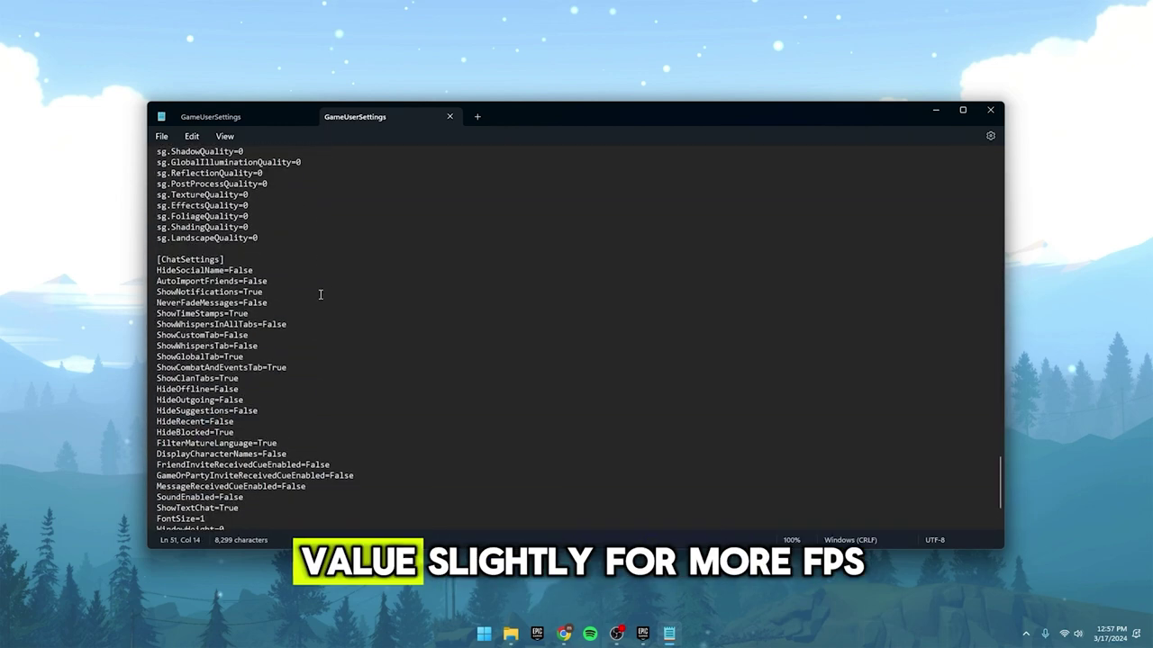
scroll(261, 236, "up", 2)
scroll(261, 243, "up", 2)
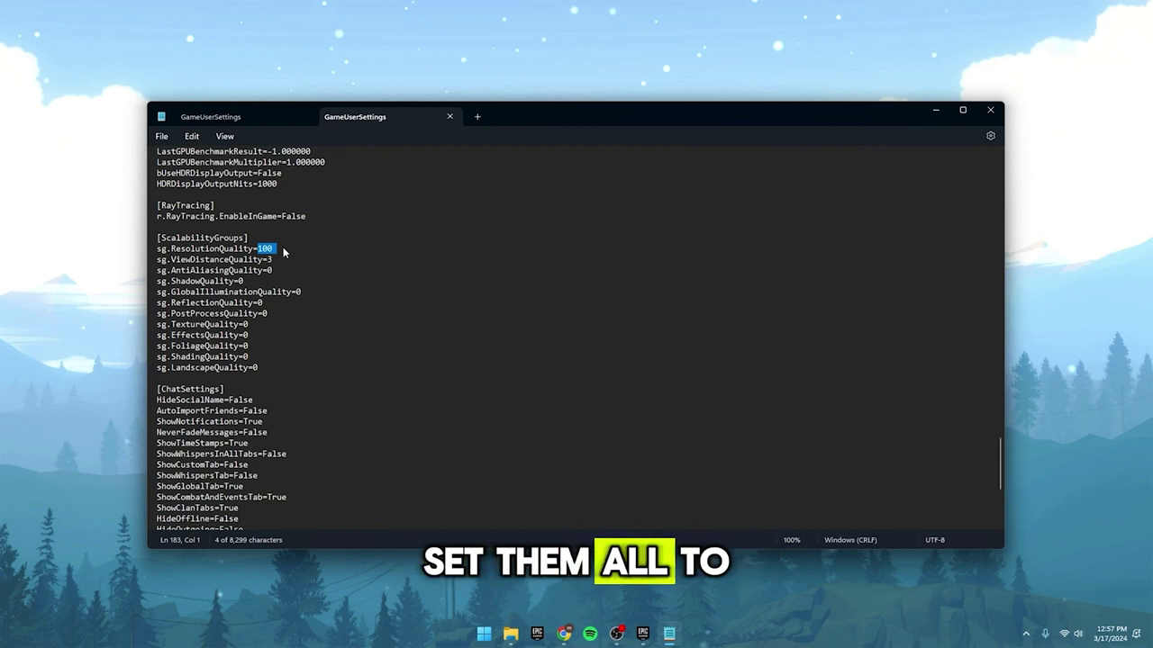
left_click(278, 253)
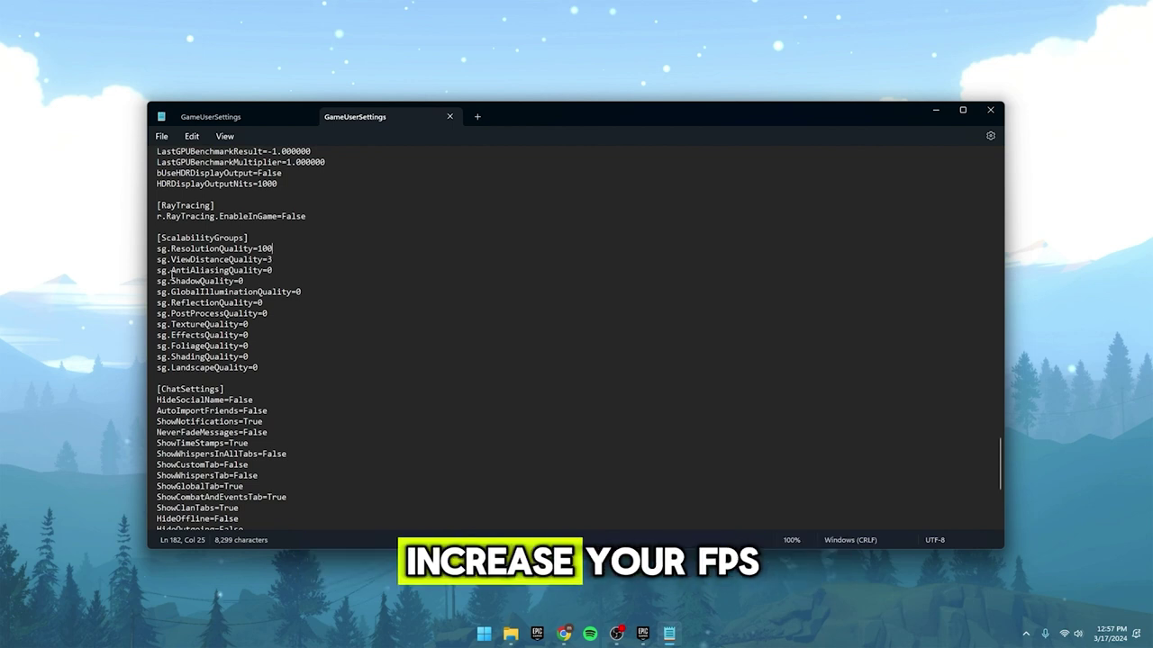
left_click_drag(153, 274, 217, 356)
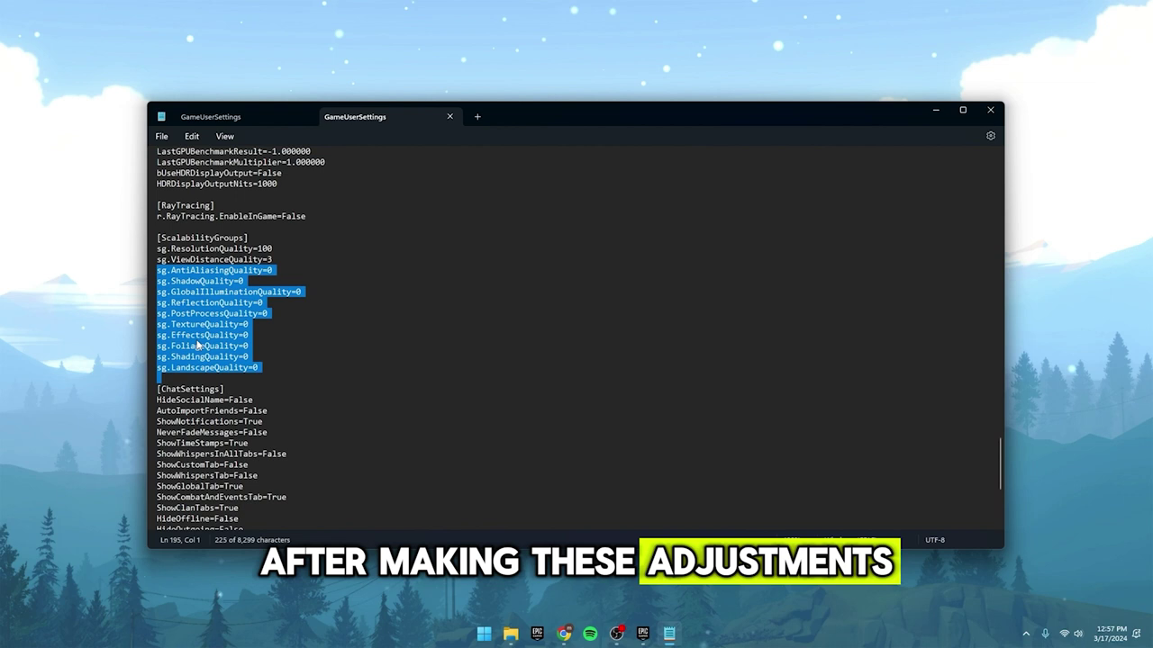
left_click(304, 348)
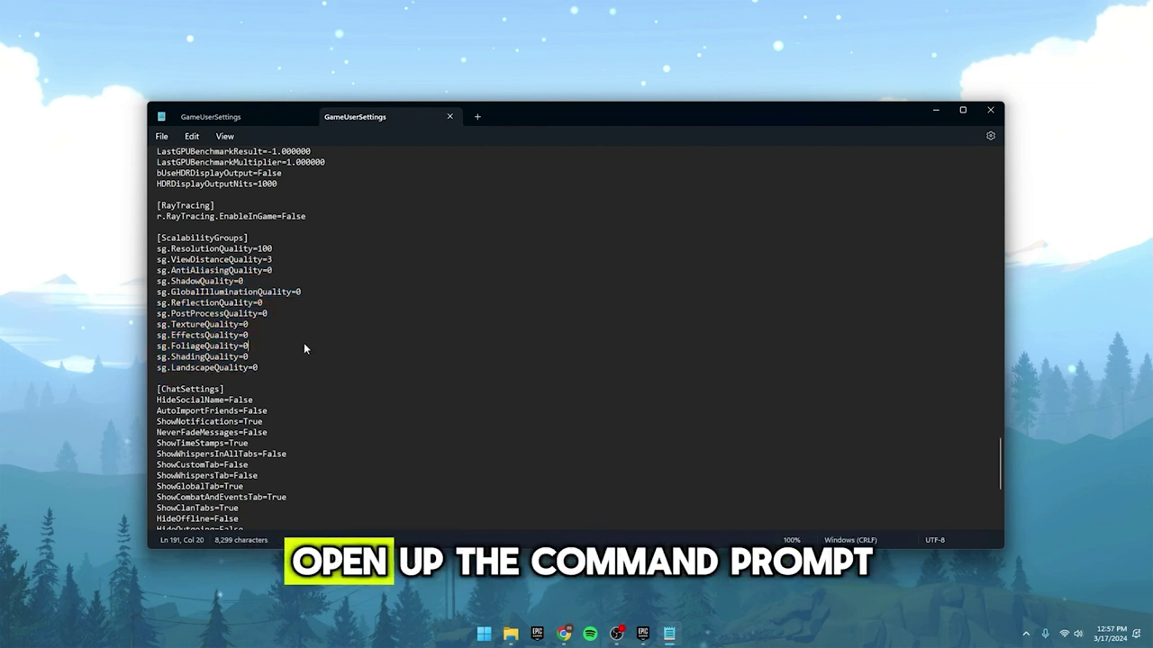
left_click(162, 137)
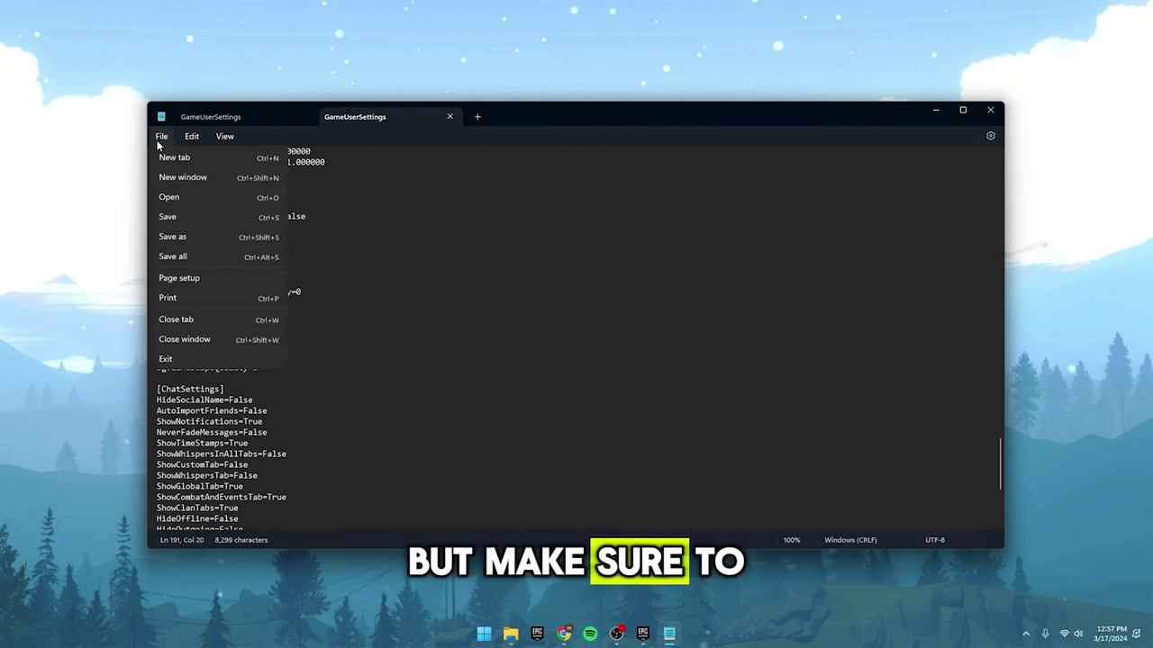
left_click(173, 219)
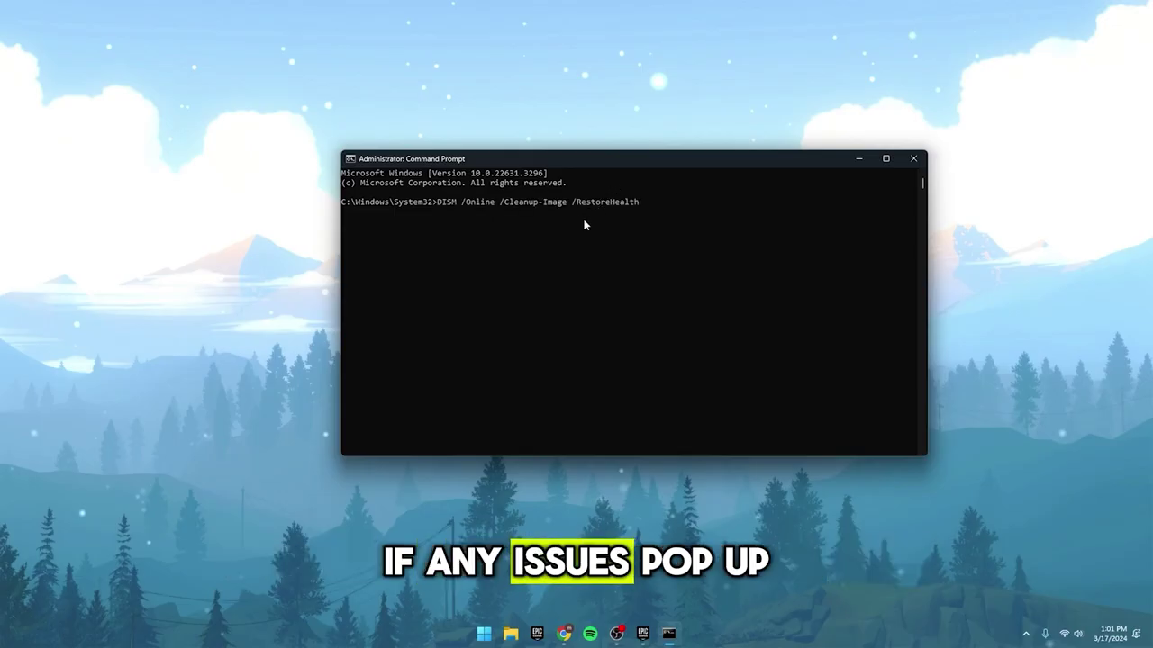
Step: Run DISM /Online /Cleanup-Image /RestoreHealth and then sfc /scannow in the administrator Command Prompt
key("Return")
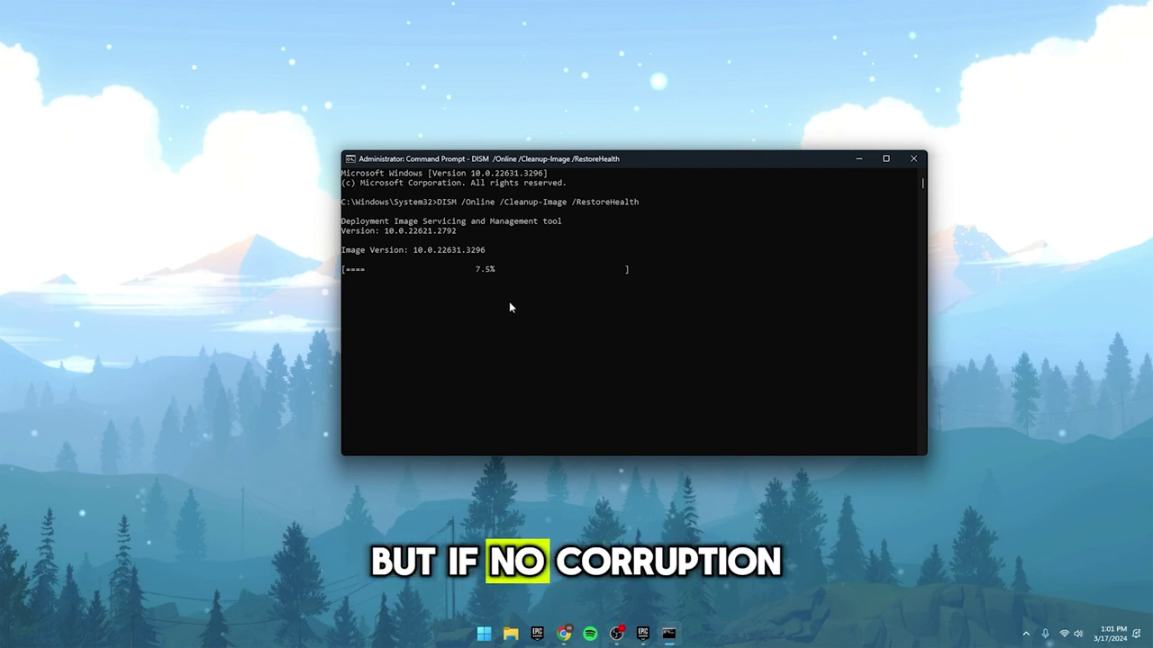
left_click(580, 490)
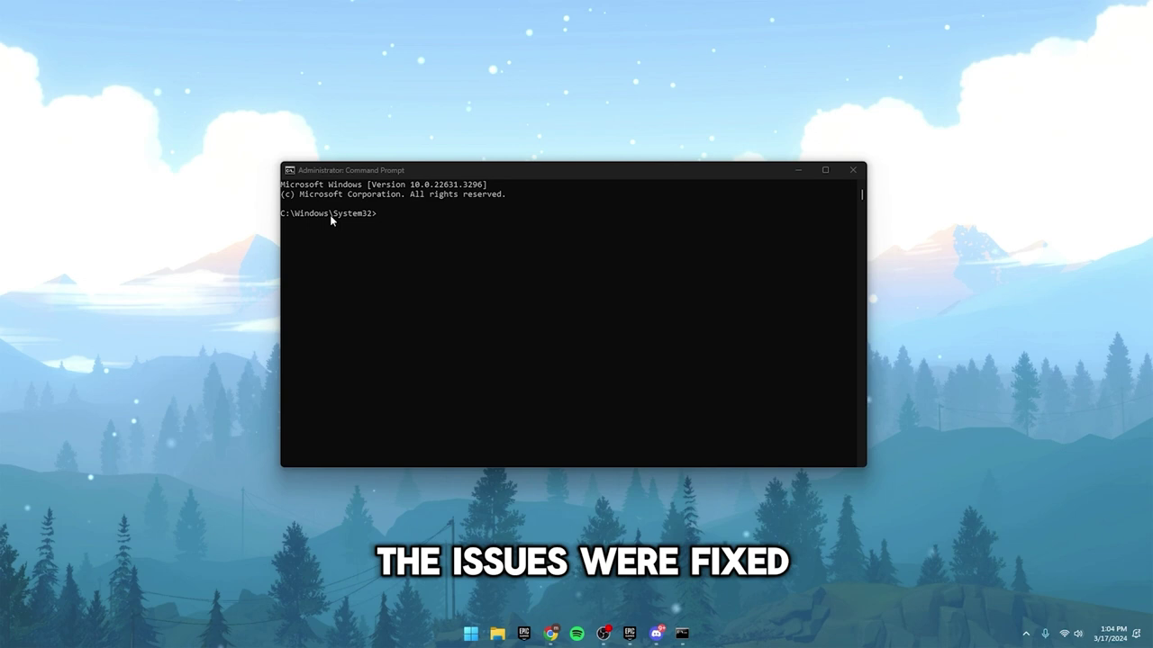
left_click(378, 214)
type("sfc /scannow")
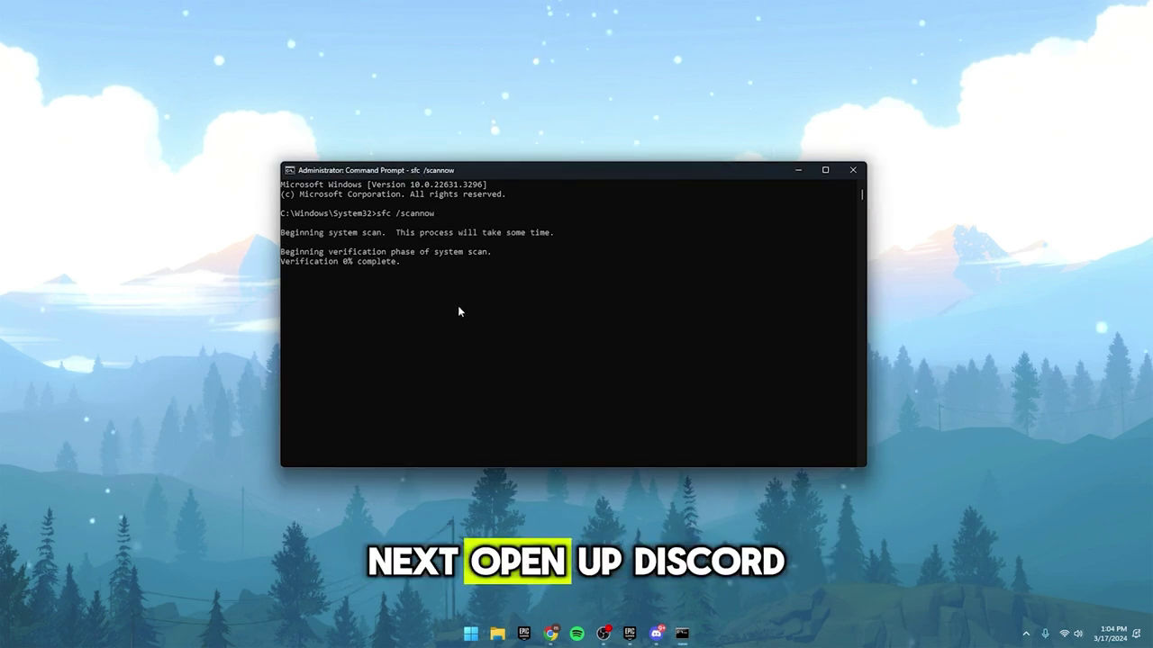
Step: Check the Hardware Acceleration option in Discord's Advanced user settings, then minimize Discord
left_click(510, 516)
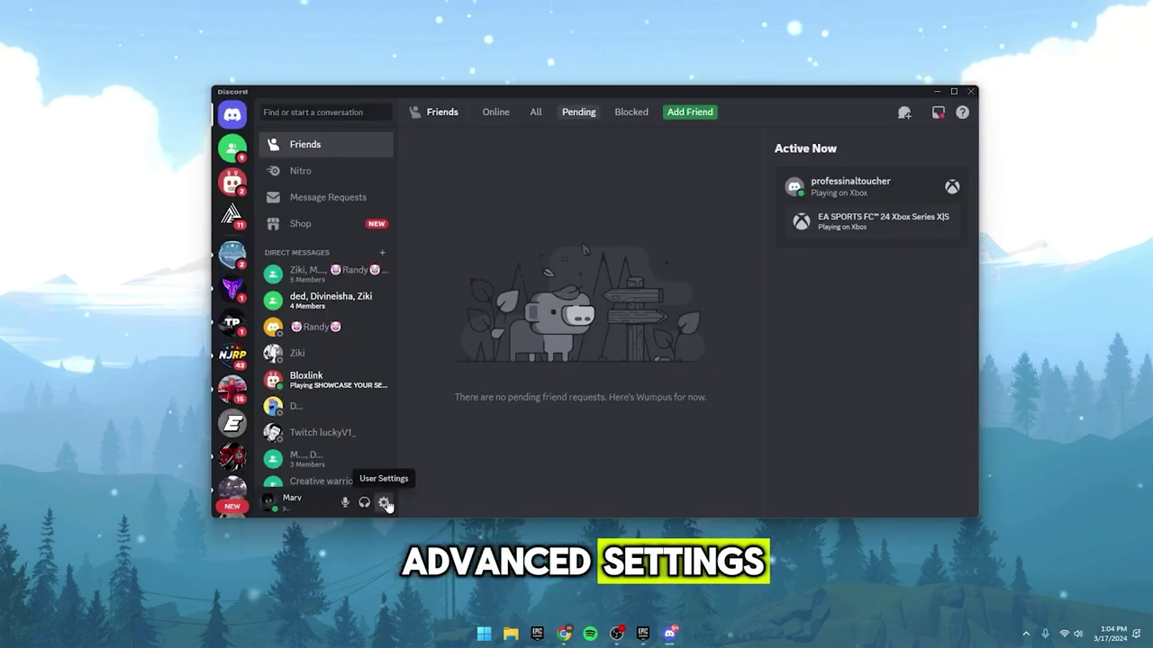
left_click(384, 504)
scroll(399, 373, "down", 5)
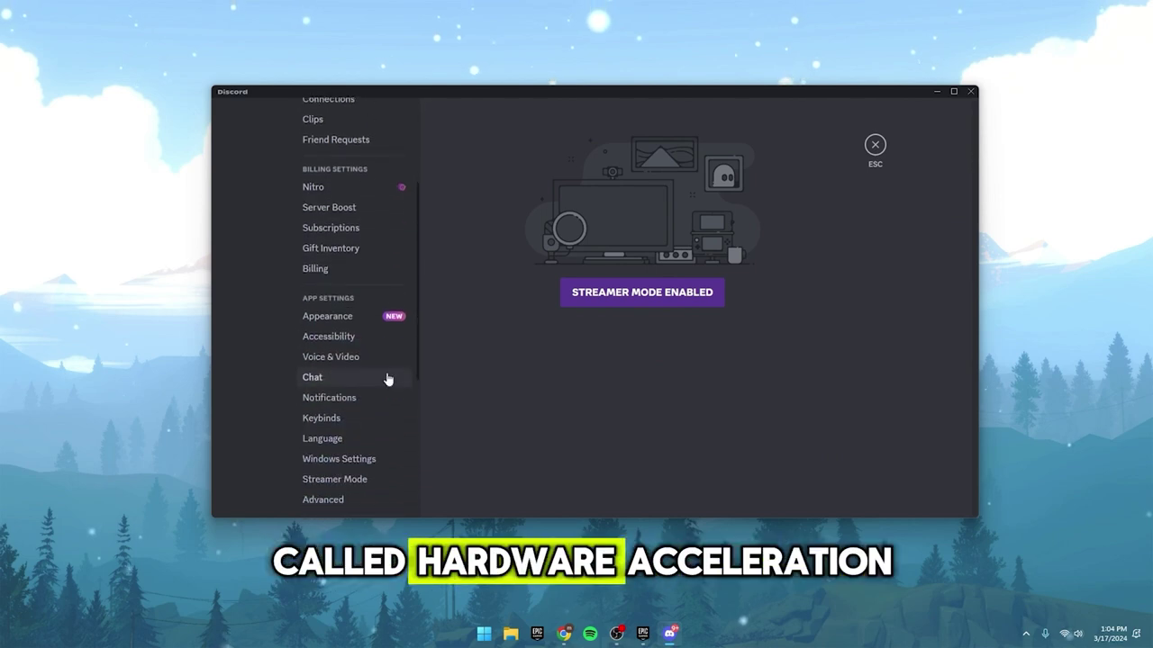
scroll(387, 379, "down", 2)
left_click(320, 442)
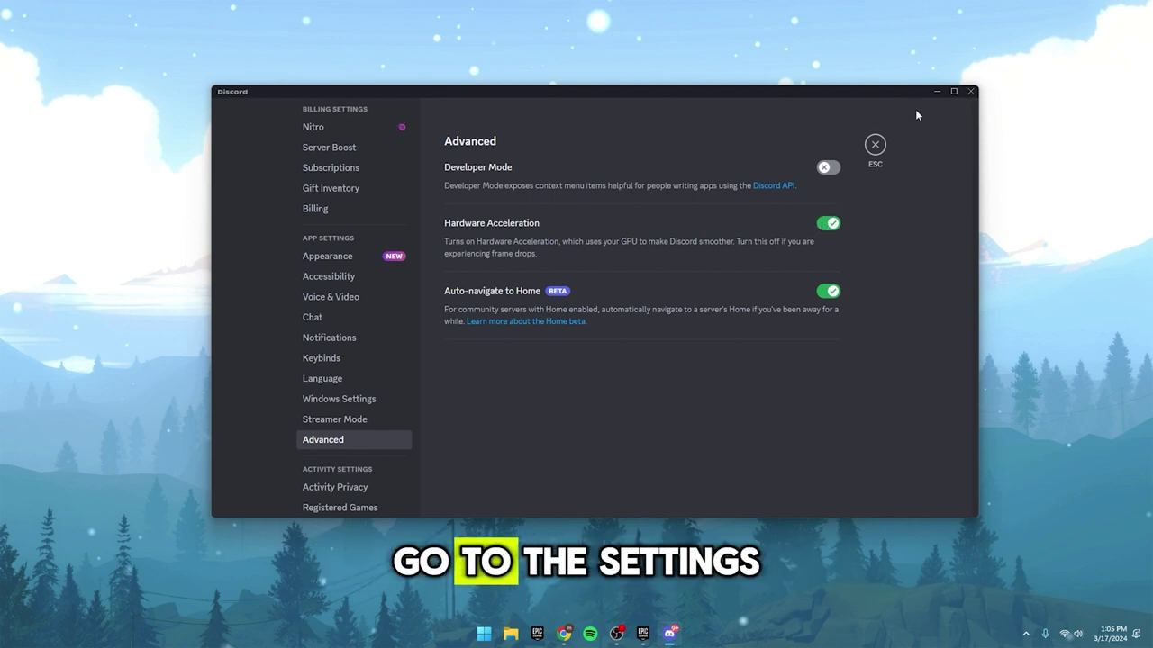
left_click(935, 93)
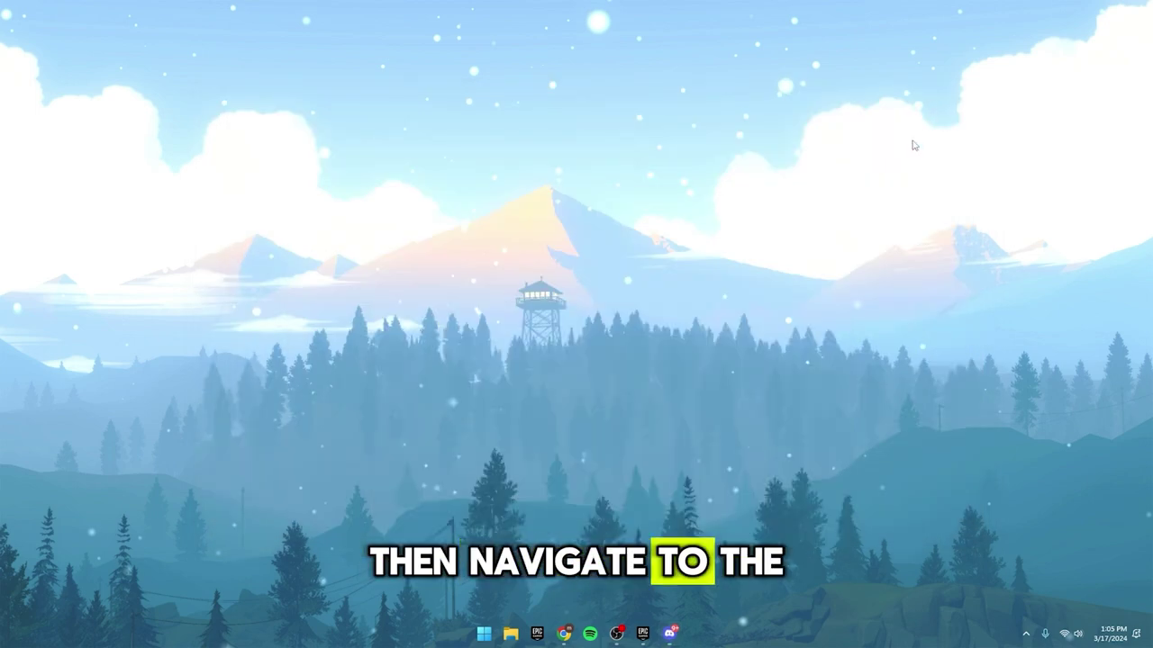
Step: Switch to Chrome and open its System settings to check the graphics acceleration option
mouse_move(564, 633)
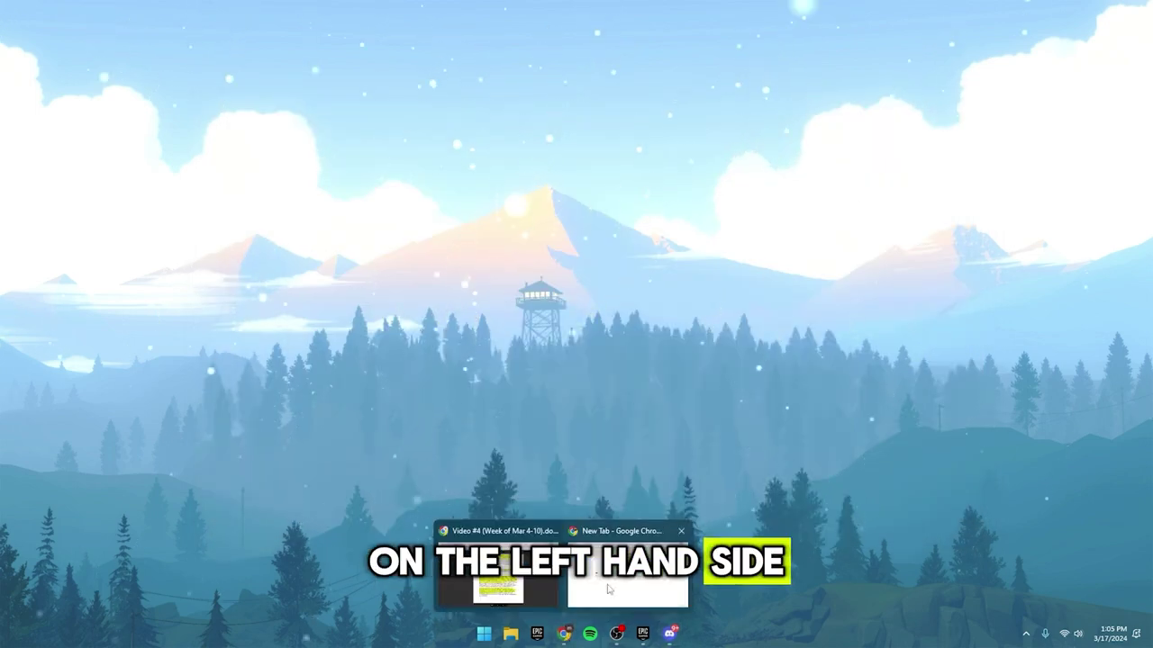
left_click(630, 563)
left_click(1139, 37)
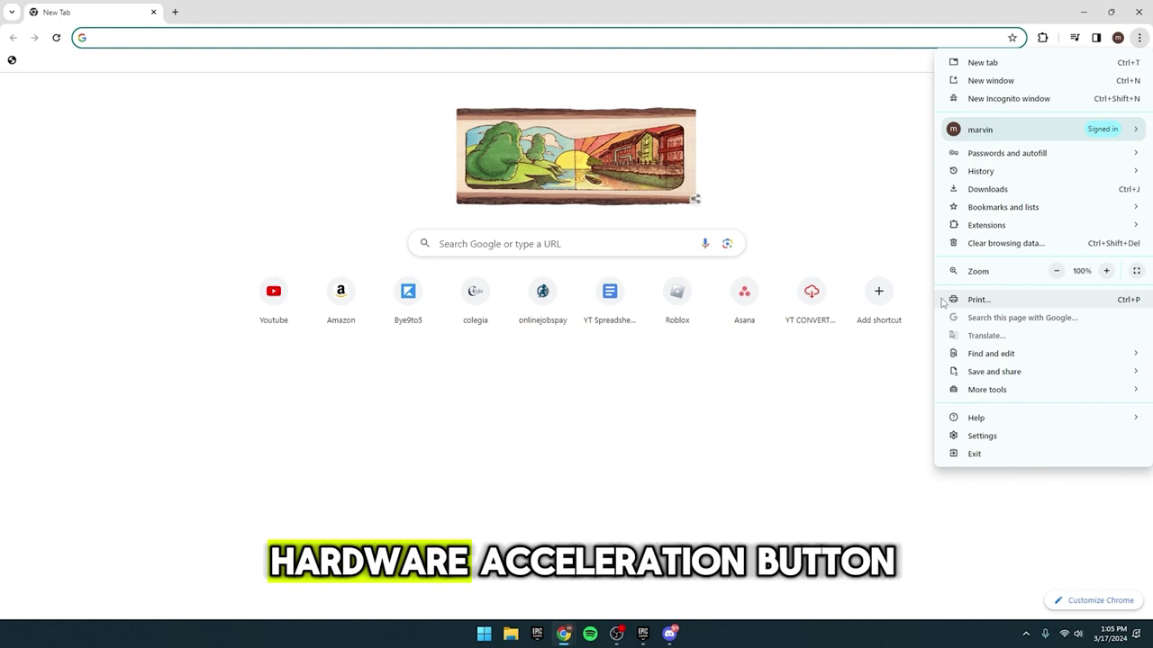
left_click(972, 441)
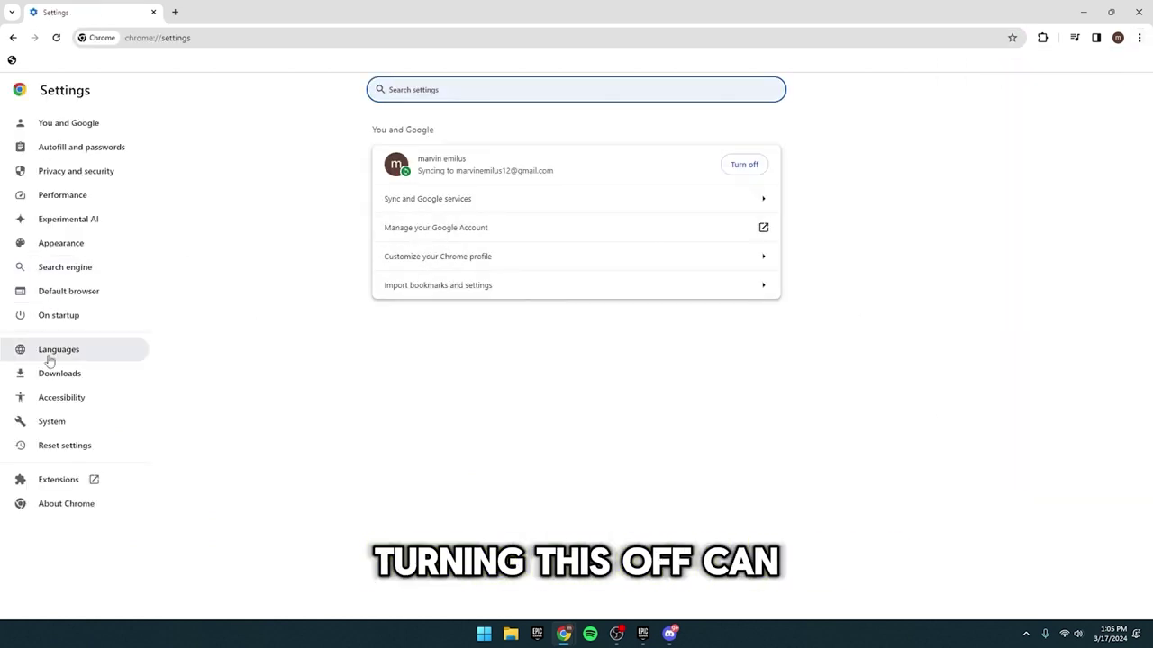
left_click(50, 423)
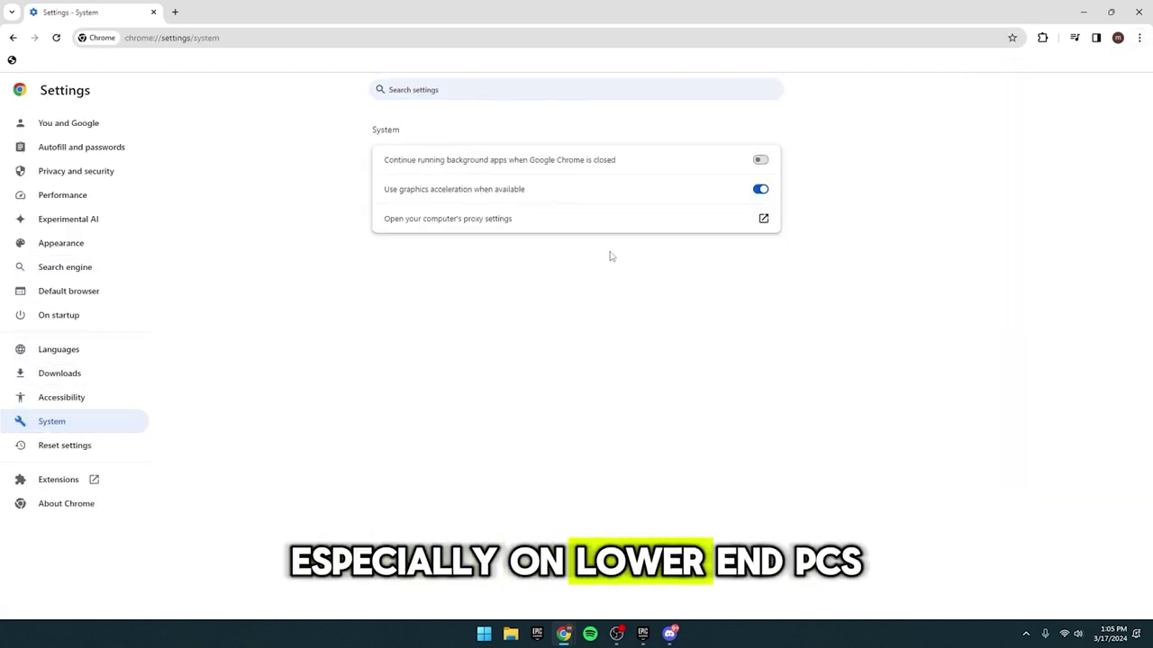